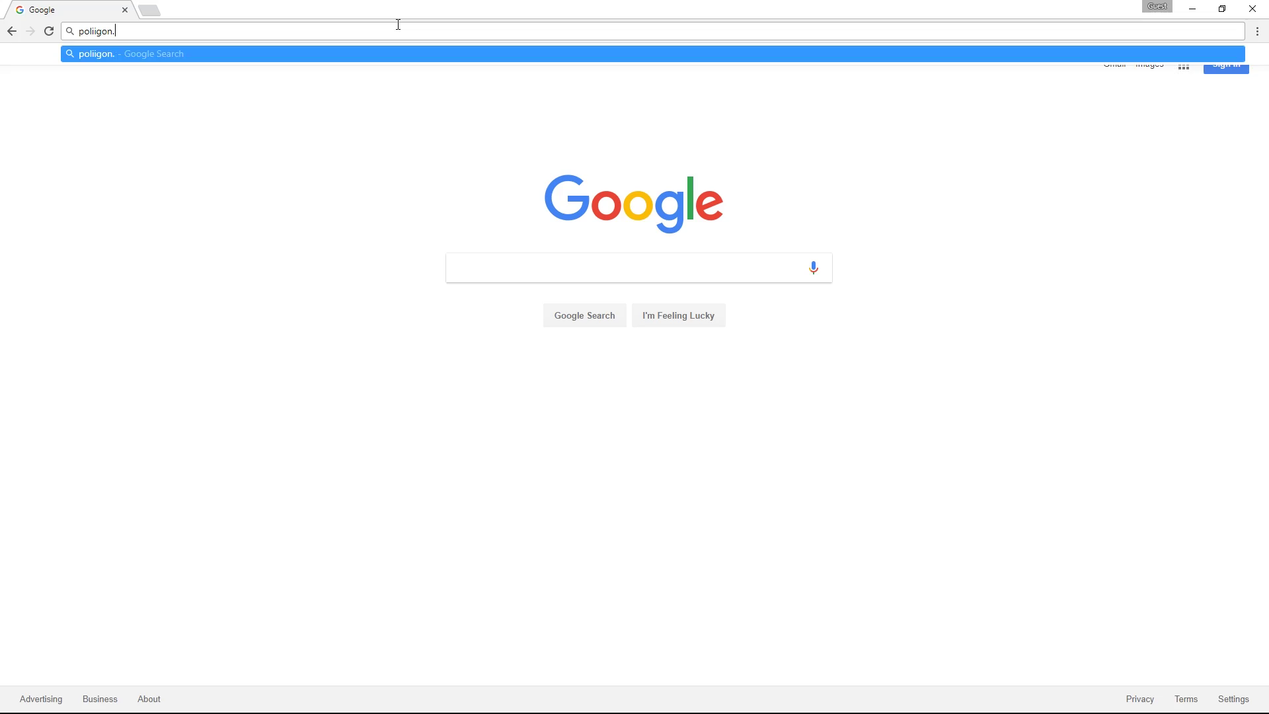
Step: Download the hi-res zip for Poliigon's free Wood Planks Worn 19 texture
{"action": "type", "text": "com"}
{"action": "key", "text": "Return"}
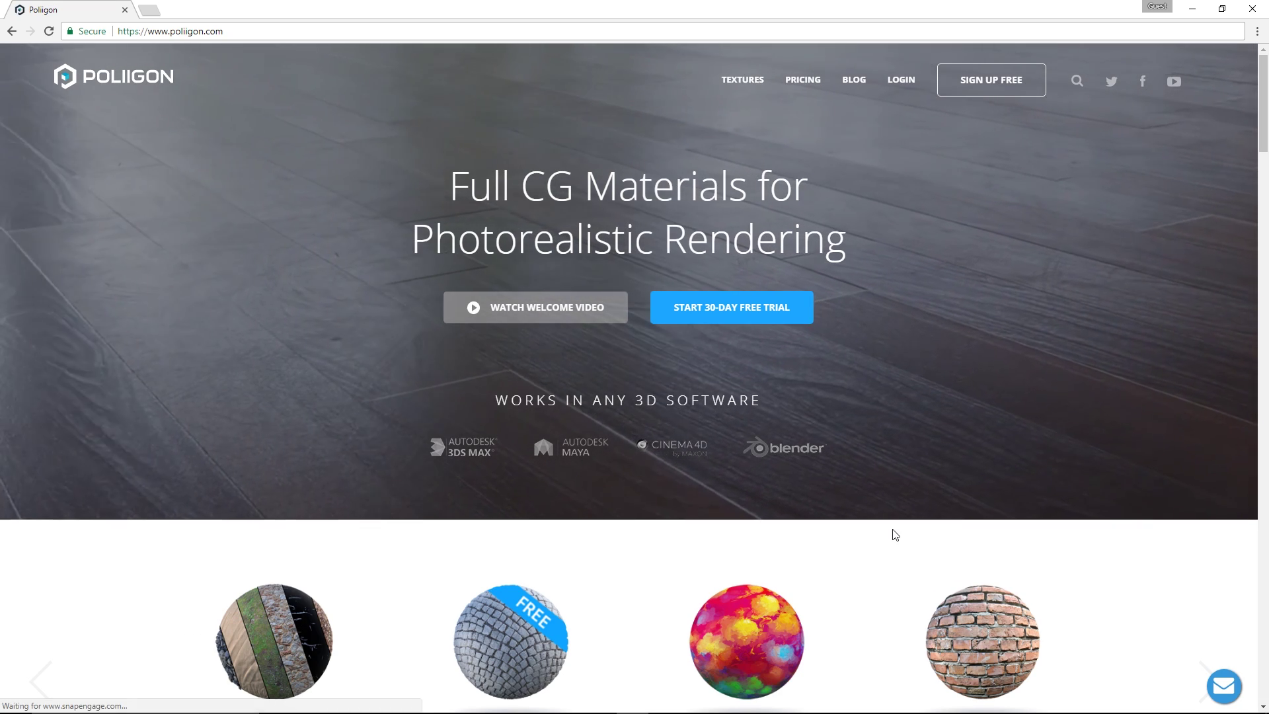
{"action": "scroll", "coordinate": [895, 534], "scroll_direction": "down", "scroll_amount": 4}
{"action": "left_click", "coordinate": [529, 399]}
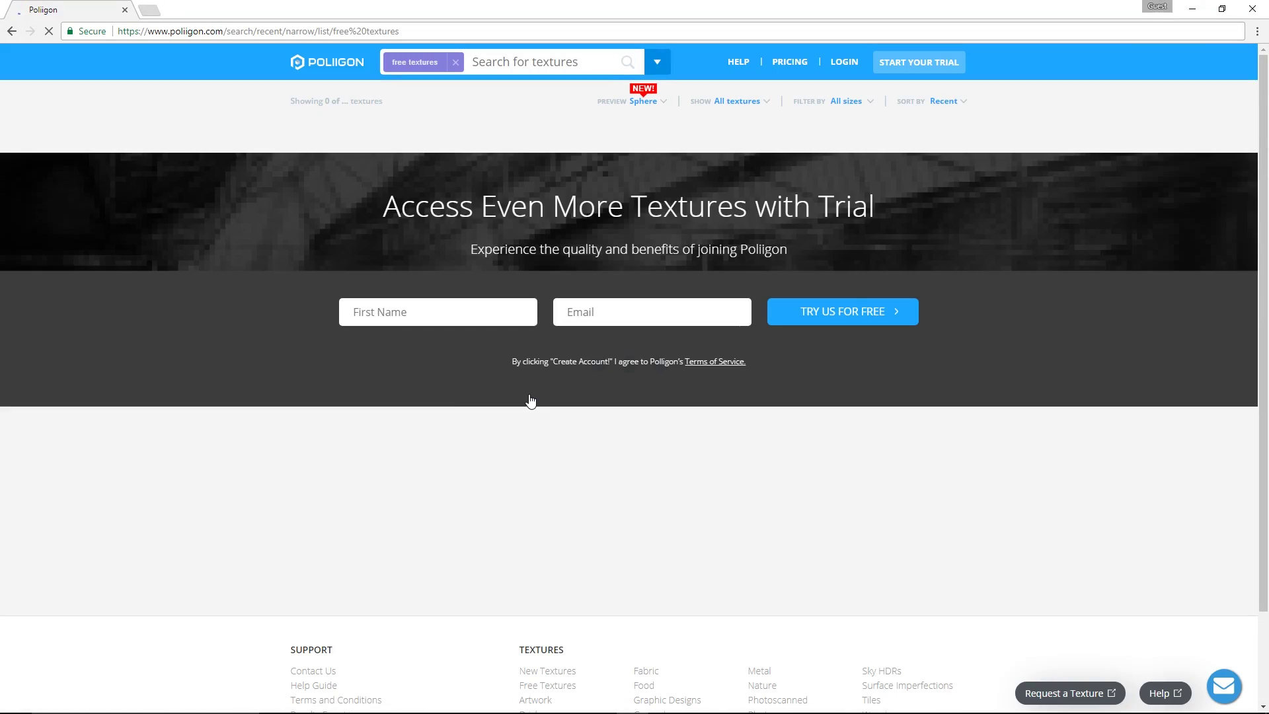
{"action": "scroll", "coordinate": [1051, 489], "scroll_direction": "down", "scroll_amount": 2}
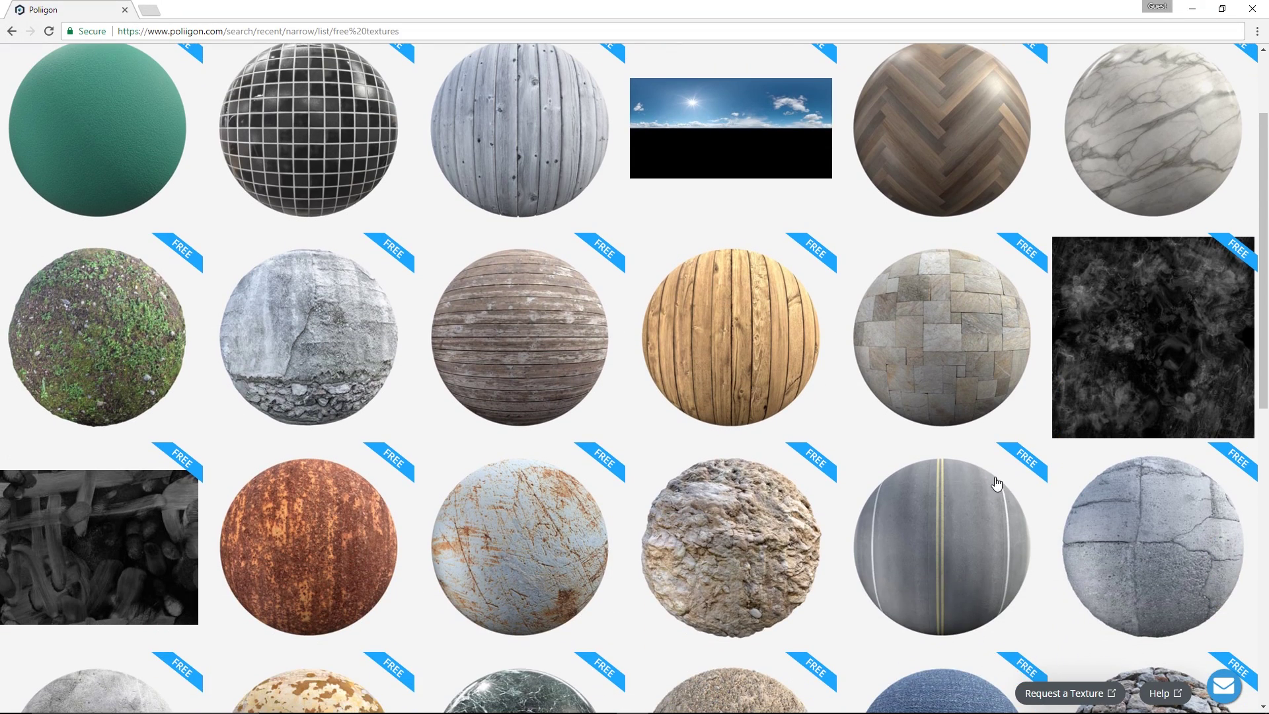
{"action": "mouse_move", "coordinate": [520, 129]}
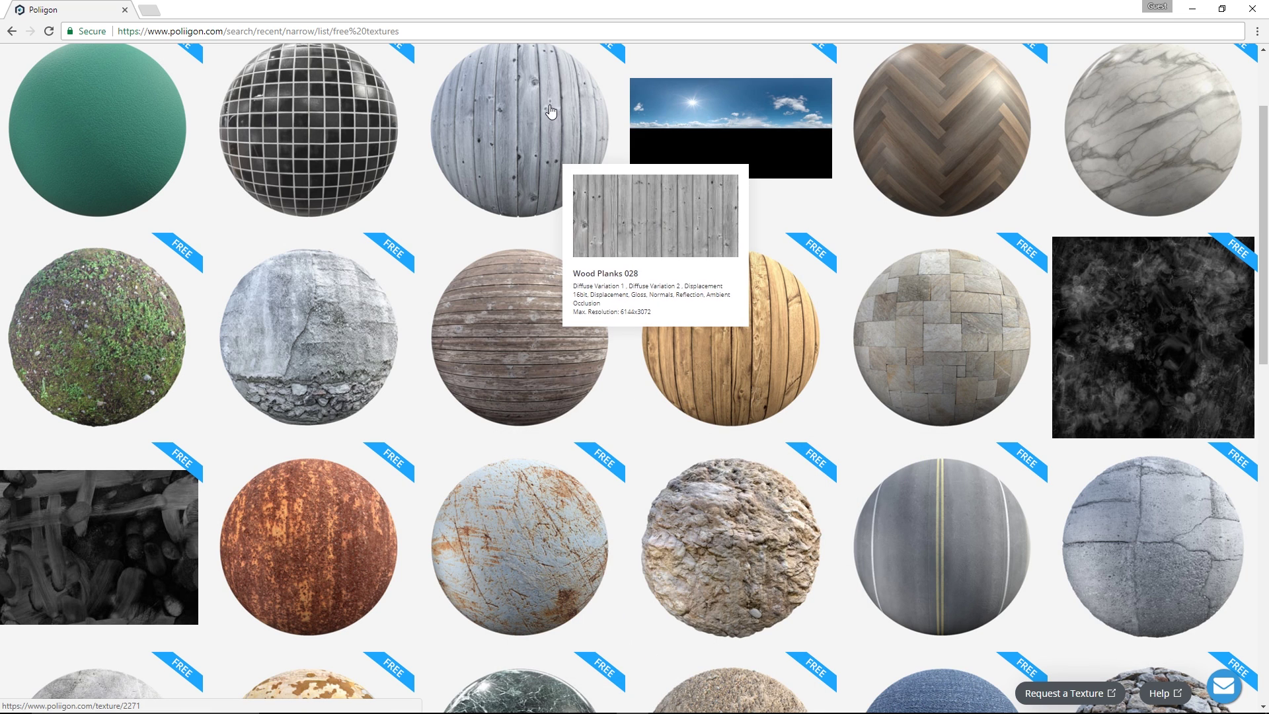
{"action": "mouse_move", "coordinate": [731, 337]}
{"action": "left_click", "coordinate": [702, 339]}
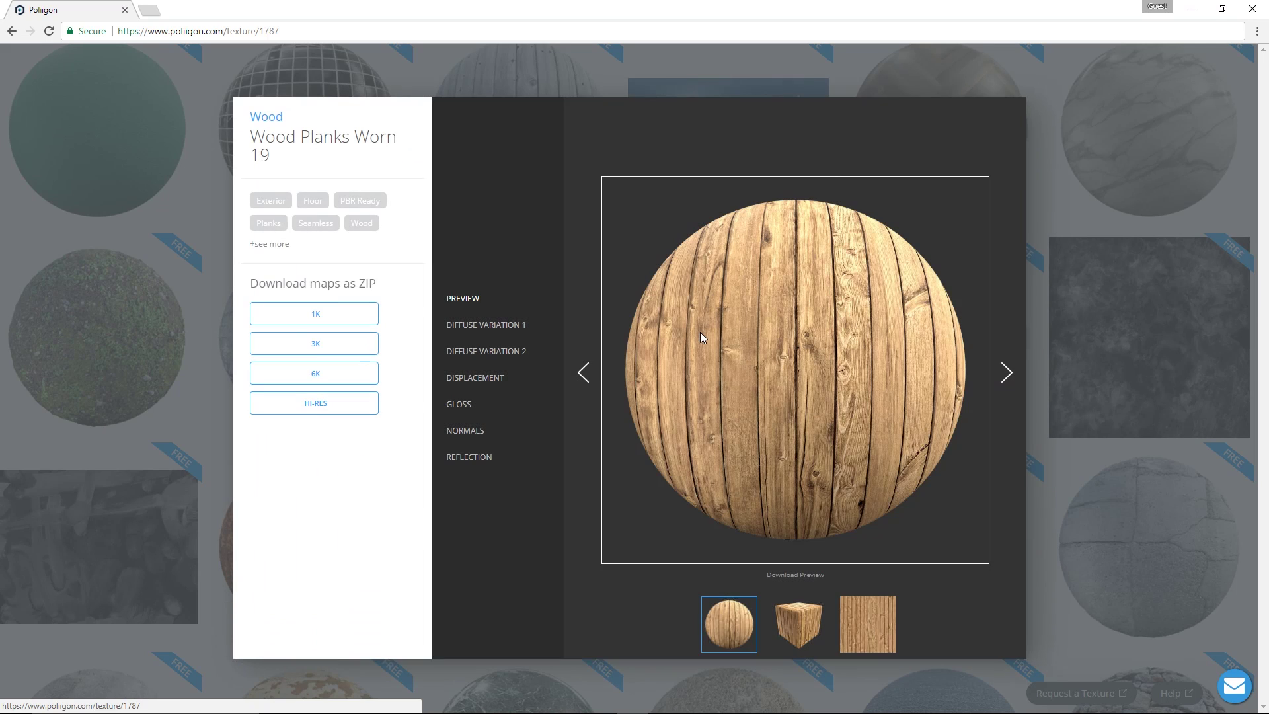
{"action": "left_click", "coordinate": [323, 402]}
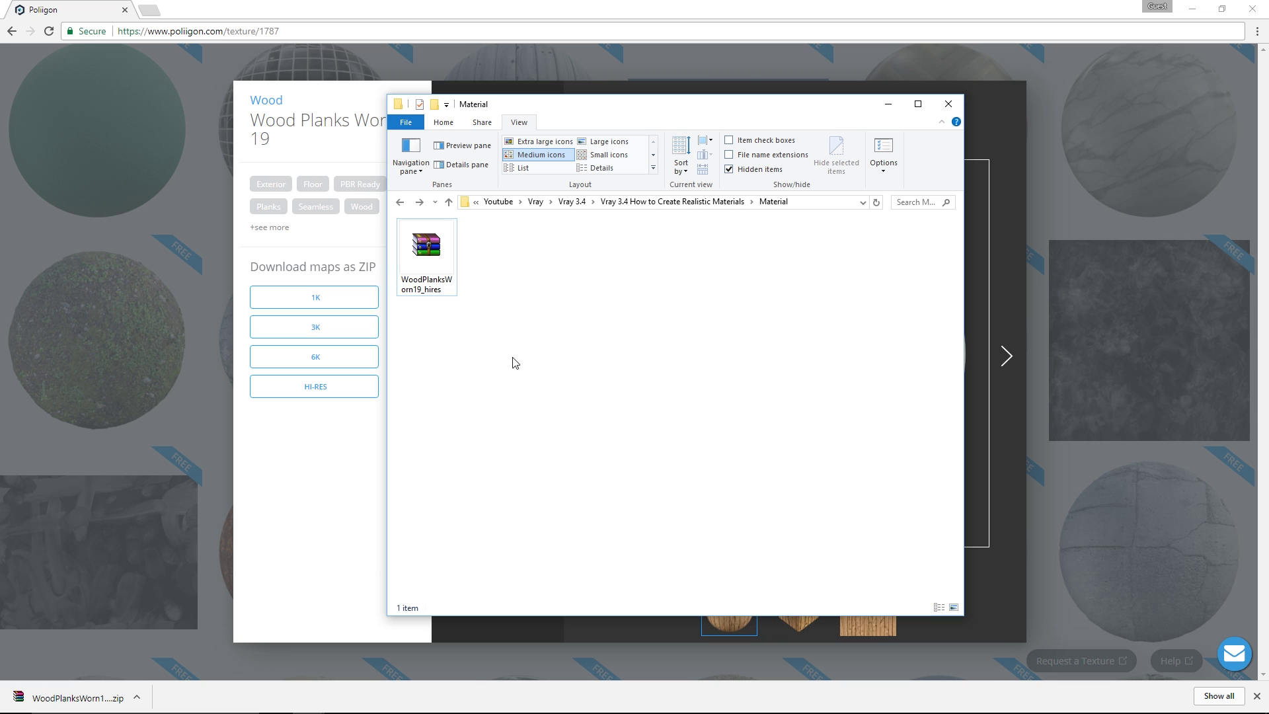
Step: Extract the zip to WoodPlanksWorn19_hires and open that folder of six maps
{"action": "left_click", "coordinate": [426, 254]}
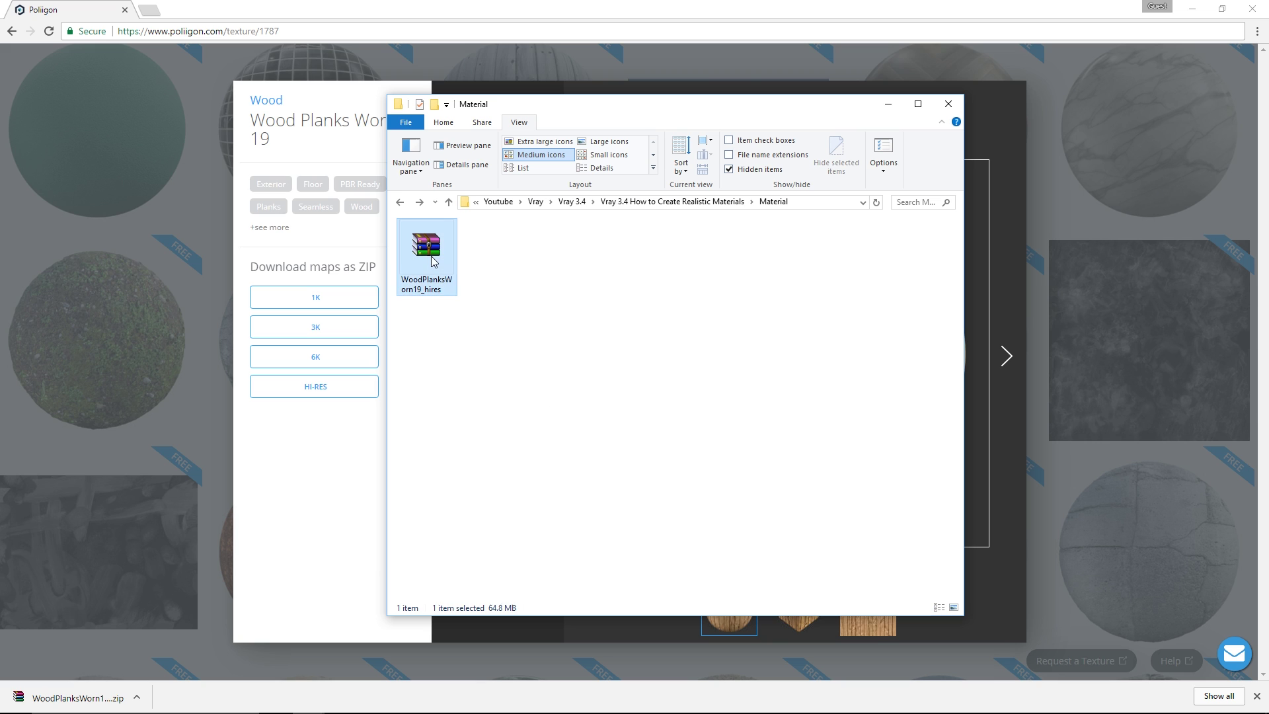
{"action": "right_click", "coordinate": [430, 256]}
{"action": "left_click", "coordinate": [479, 326]}
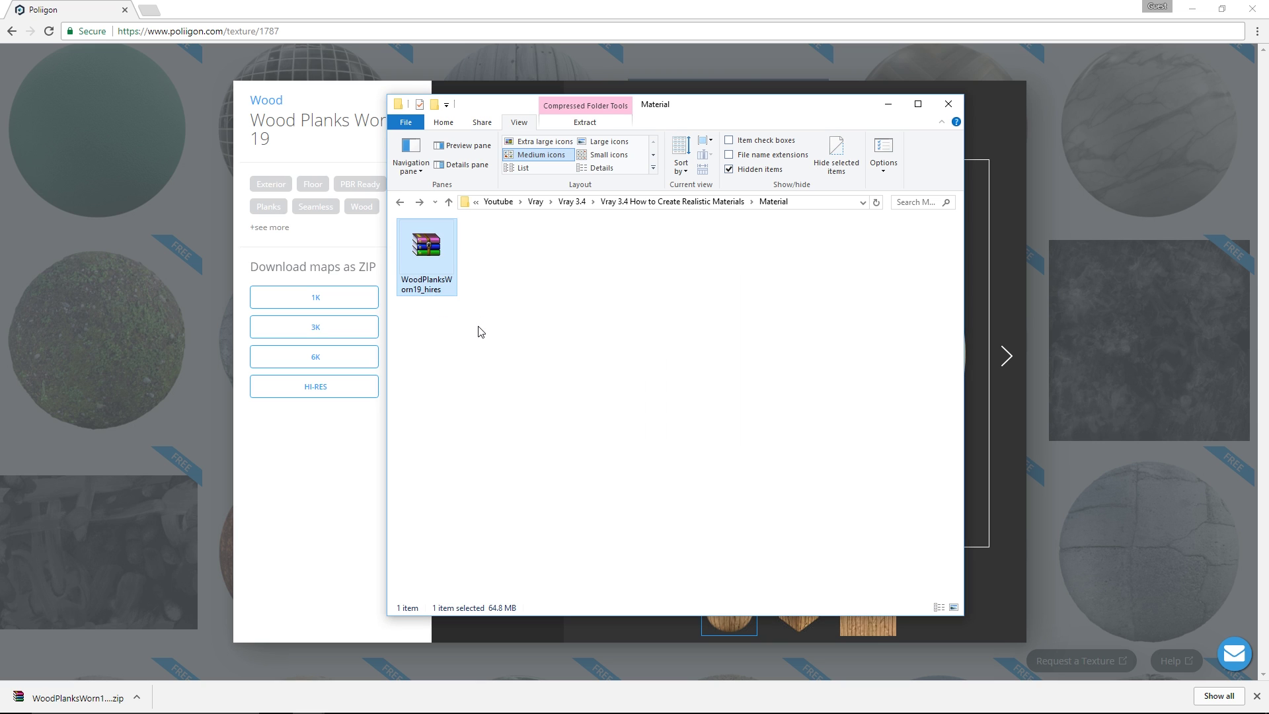
{"action": "double_click", "coordinate": [433, 274]}
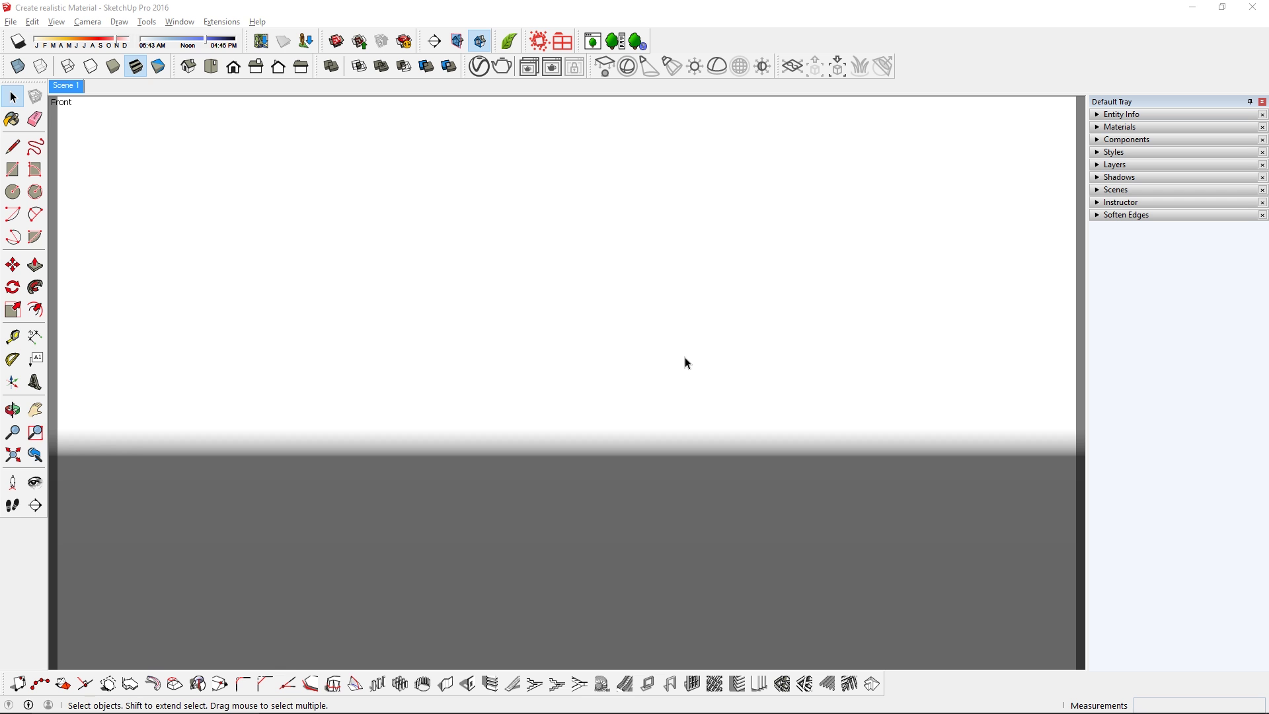
Step: Add a Generic V-Ray material using WoodPlanksWorn19_COL_VAR1 as its diffuse bitmap
{"action": "left_click", "coordinate": [479, 71]}
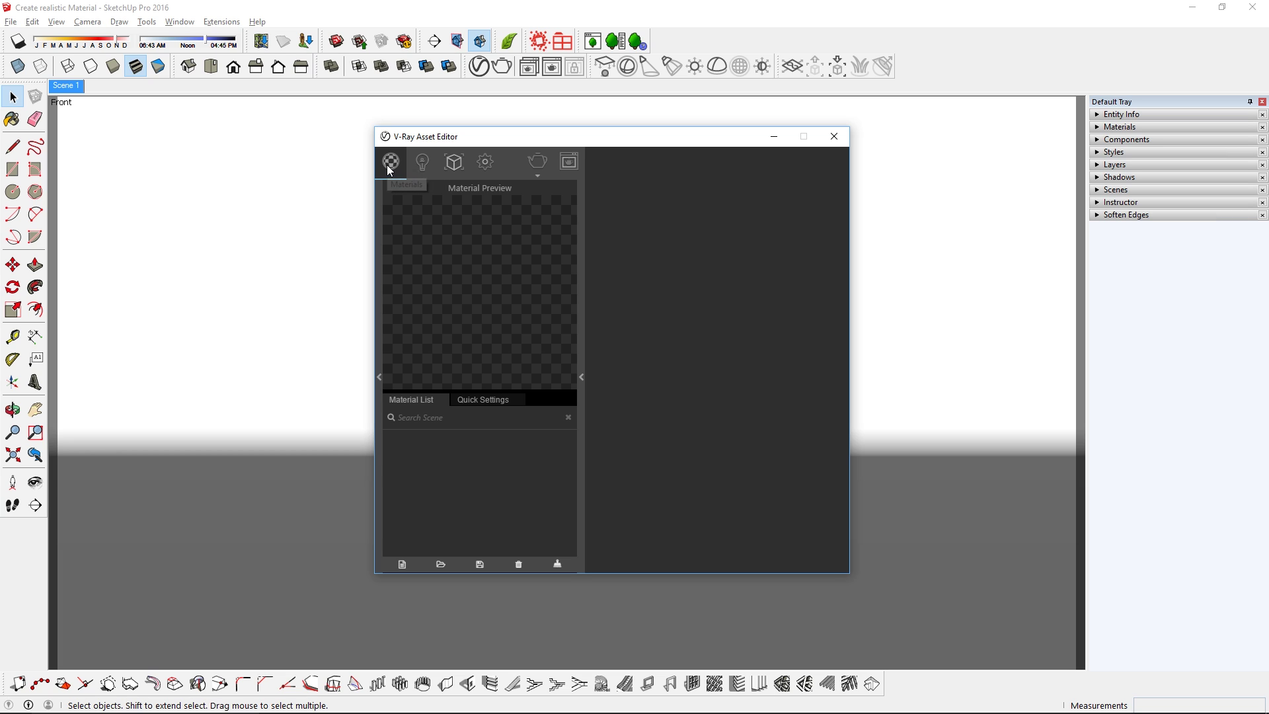
{"action": "left_click", "coordinate": [404, 566]}
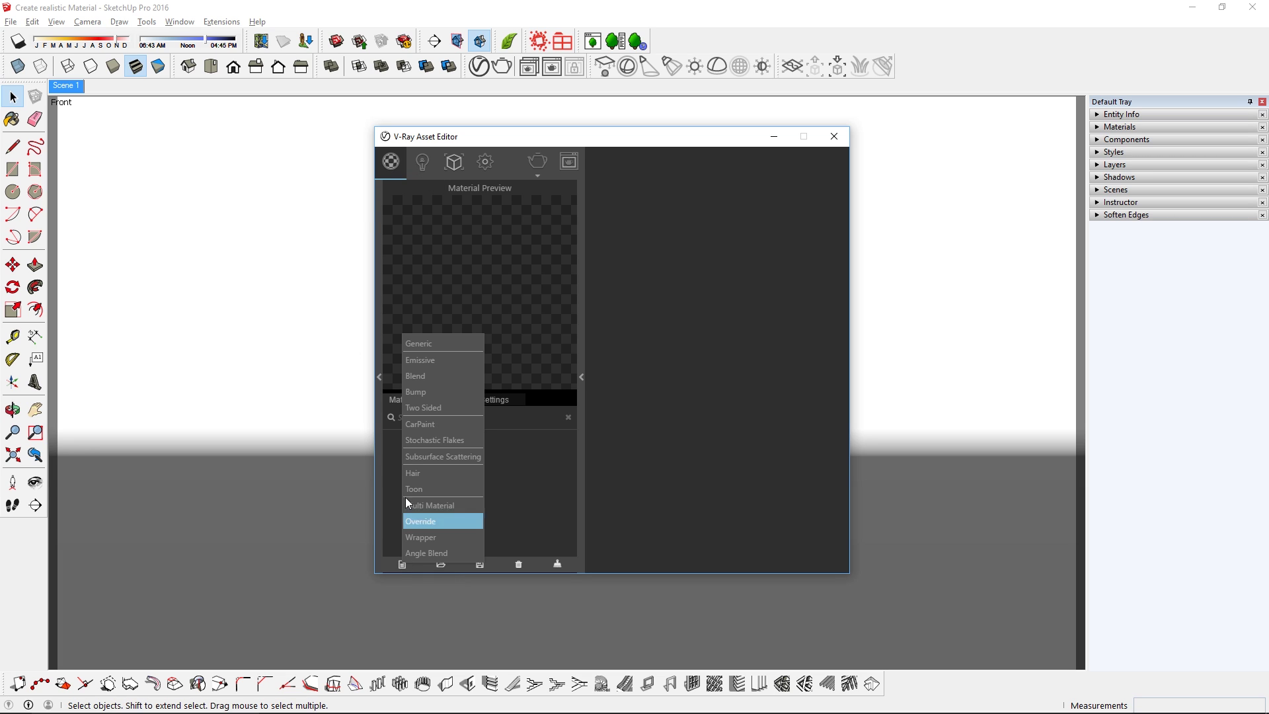
{"action": "left_click", "coordinate": [427, 346]}
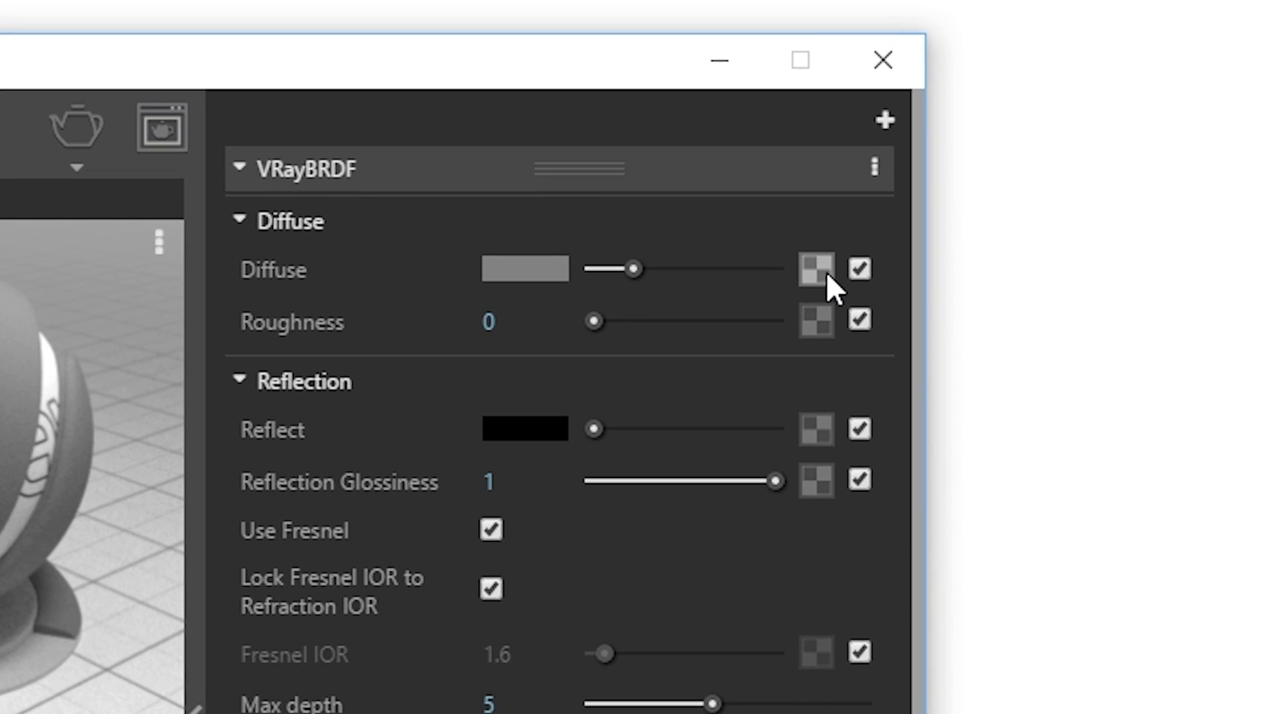
{"action": "left_click", "coordinate": [874, 160]}
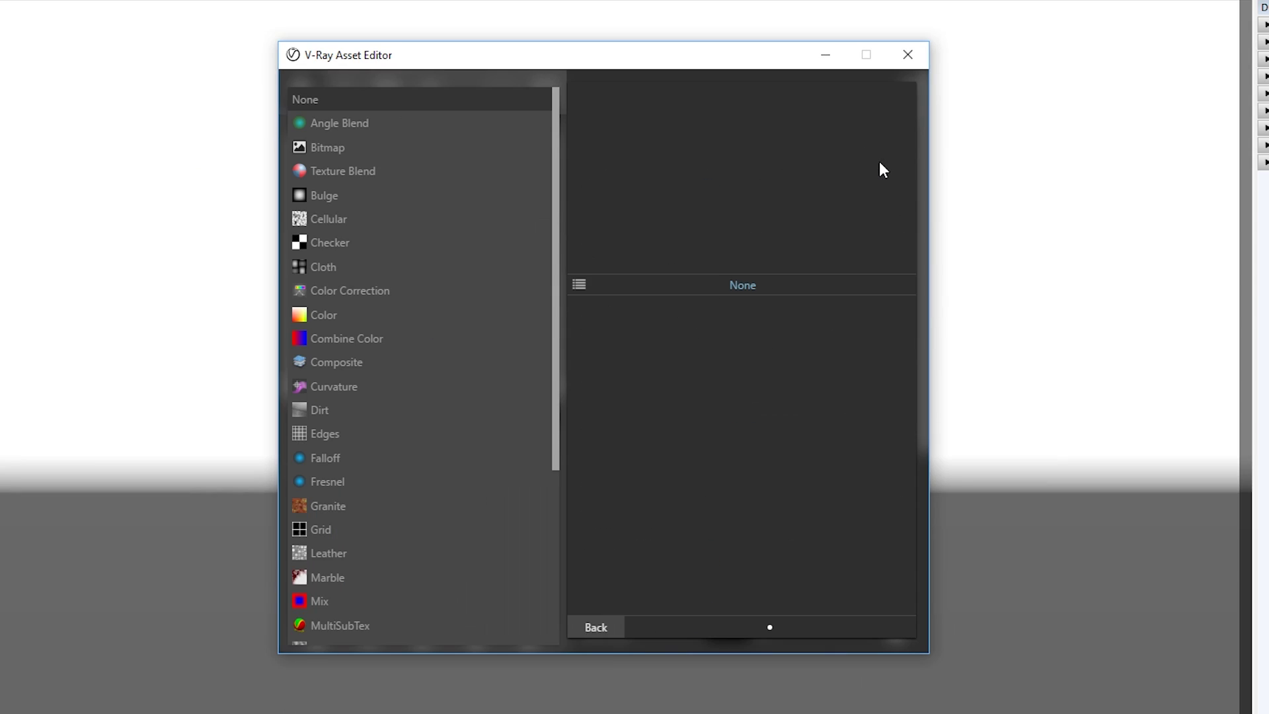
{"action": "left_click", "coordinate": [376, 147]}
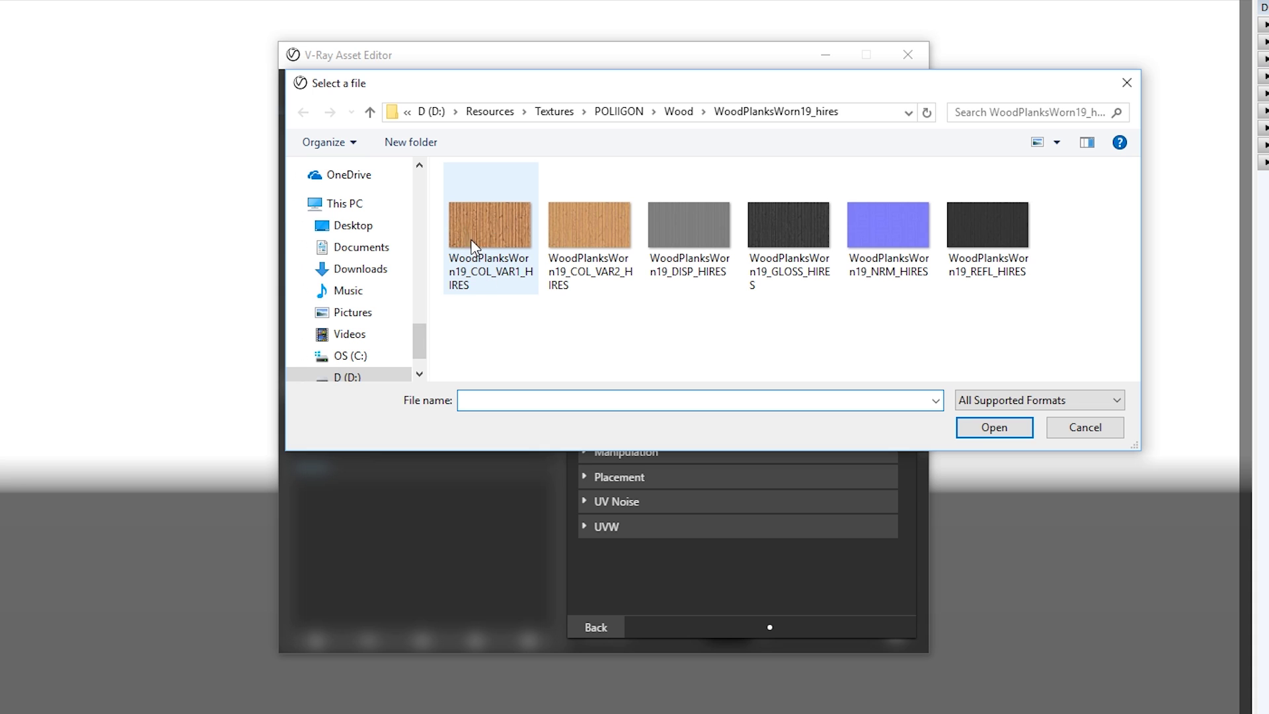
{"action": "double_click", "coordinate": [489, 228]}
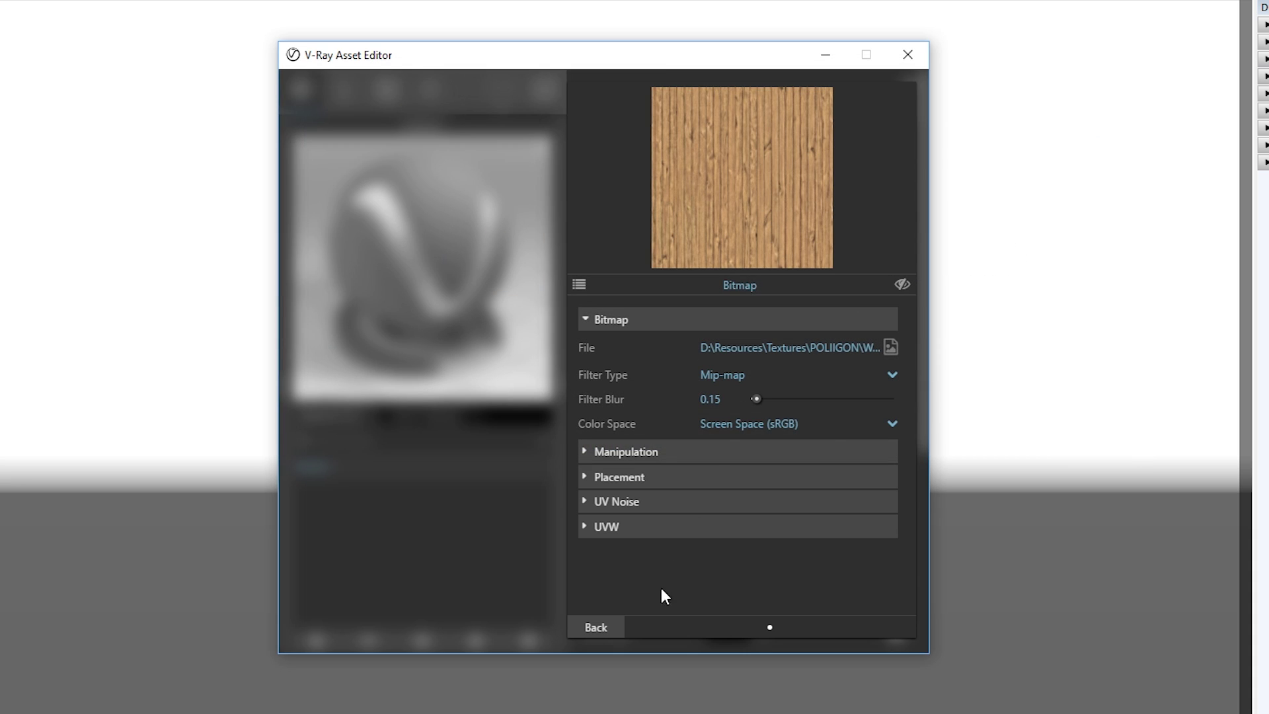
{"action": "left_click", "coordinate": [602, 627]}
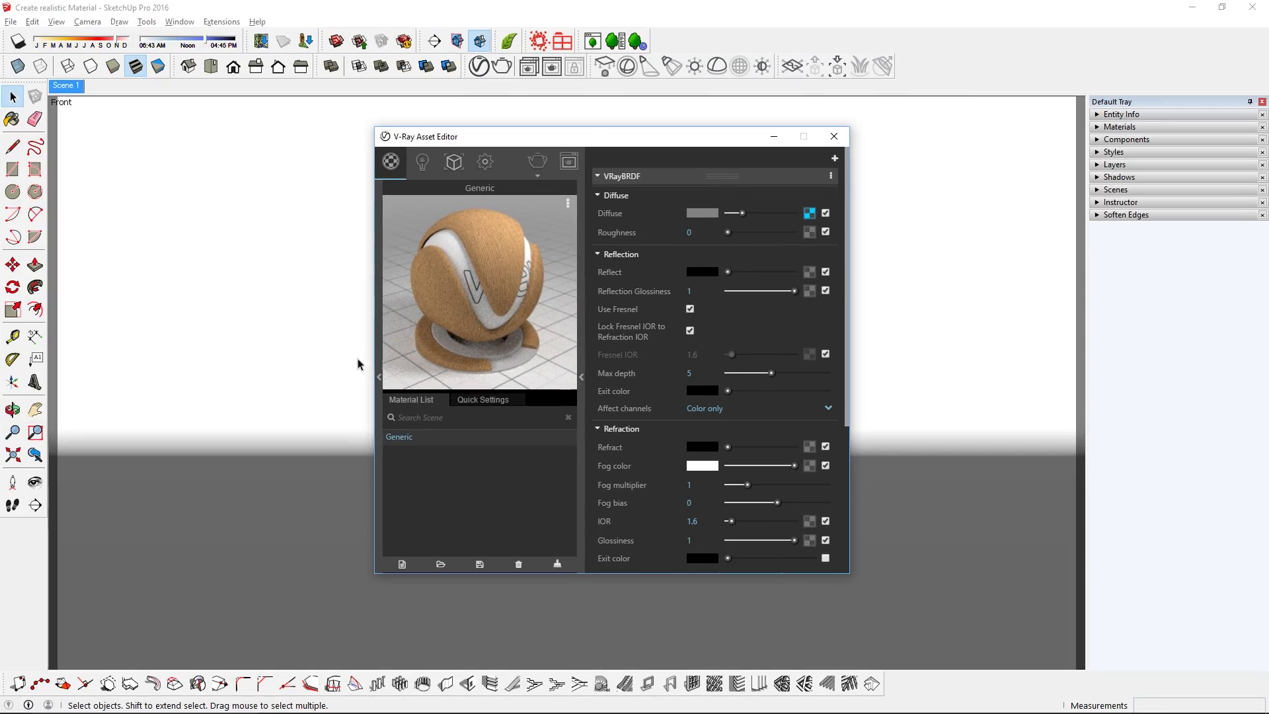
Step: Paint the Generic wood material onto the curved backdrop and gauge the plank size
{"action": "left_click", "coordinate": [12, 119]}
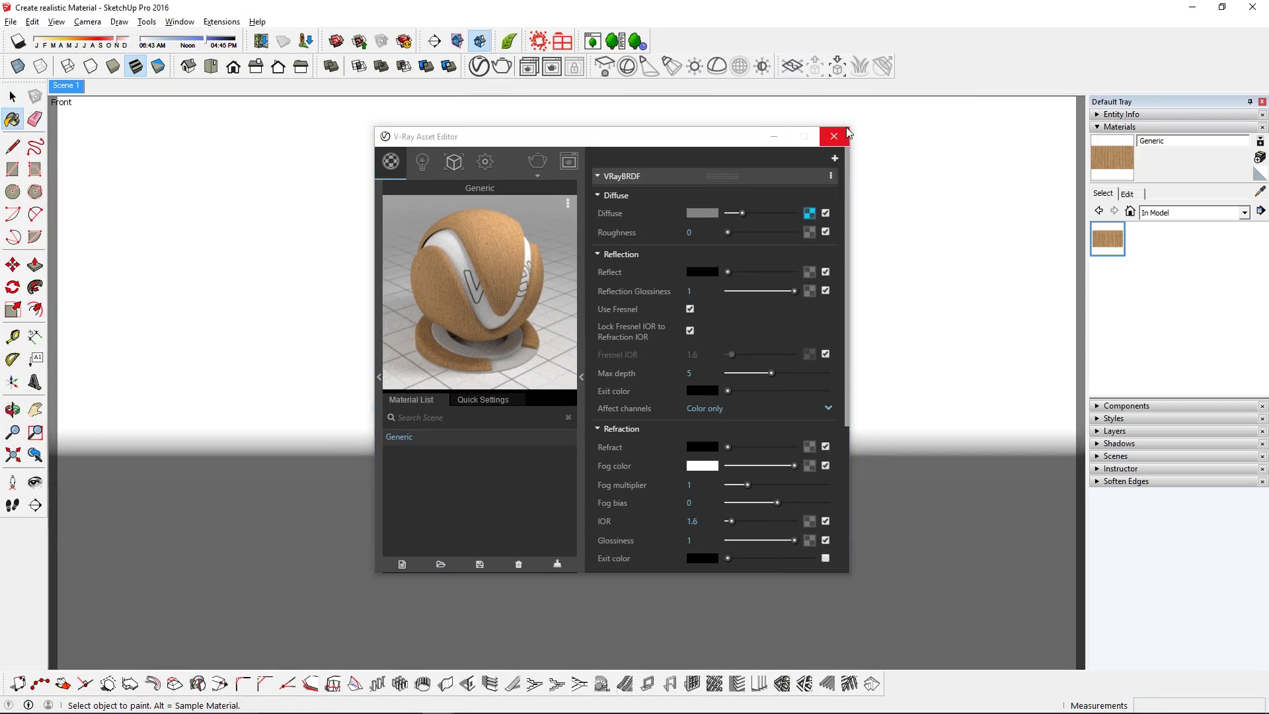
{"action": "left_click", "coordinate": [833, 136]}
{"action": "left_click", "coordinate": [587, 561]}
{"action": "key", "text": "space"}
{"action": "scroll", "coordinate": [586, 561], "scroll_direction": "up", "scroll_amount": 2}
{"action": "scroll", "coordinate": [596, 604], "scroll_direction": "up", "scroll_amount": 2}
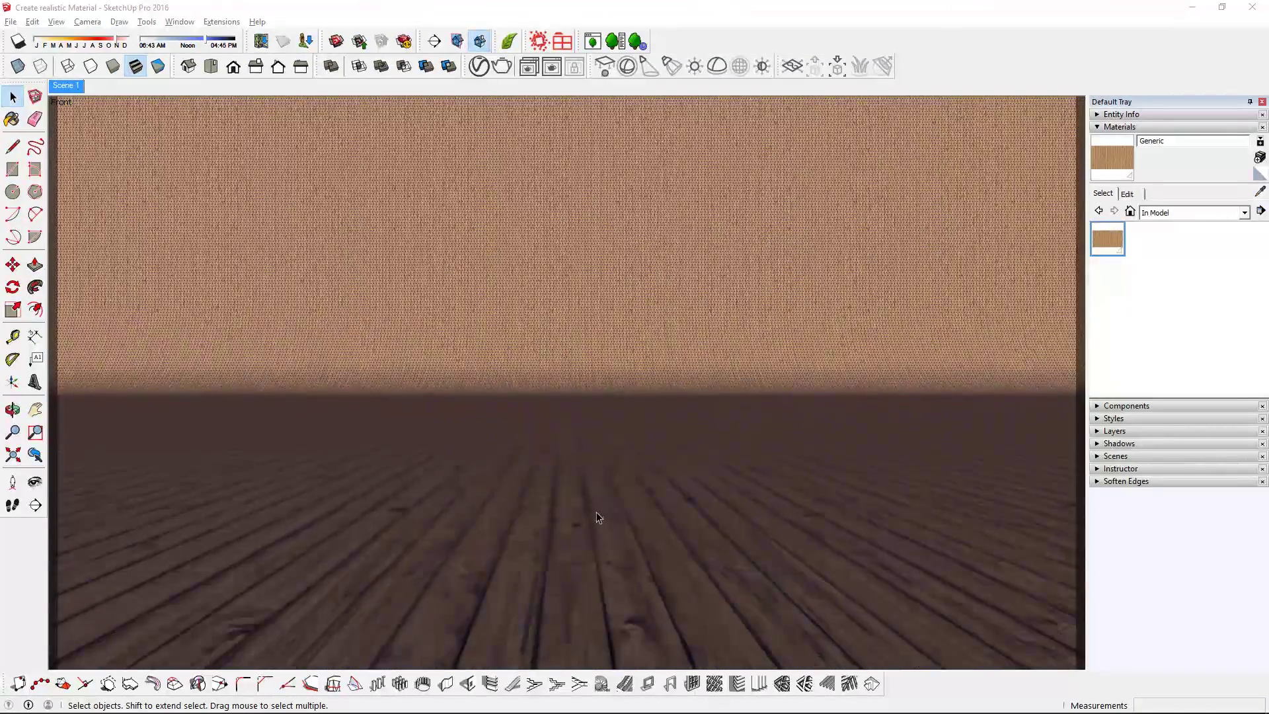
{"action": "scroll", "coordinate": [596, 511], "scroll_direction": "up", "scroll_amount": 1}
{"action": "key", "text": "l"}
{"action": "left_click", "coordinate": [511, 564]}
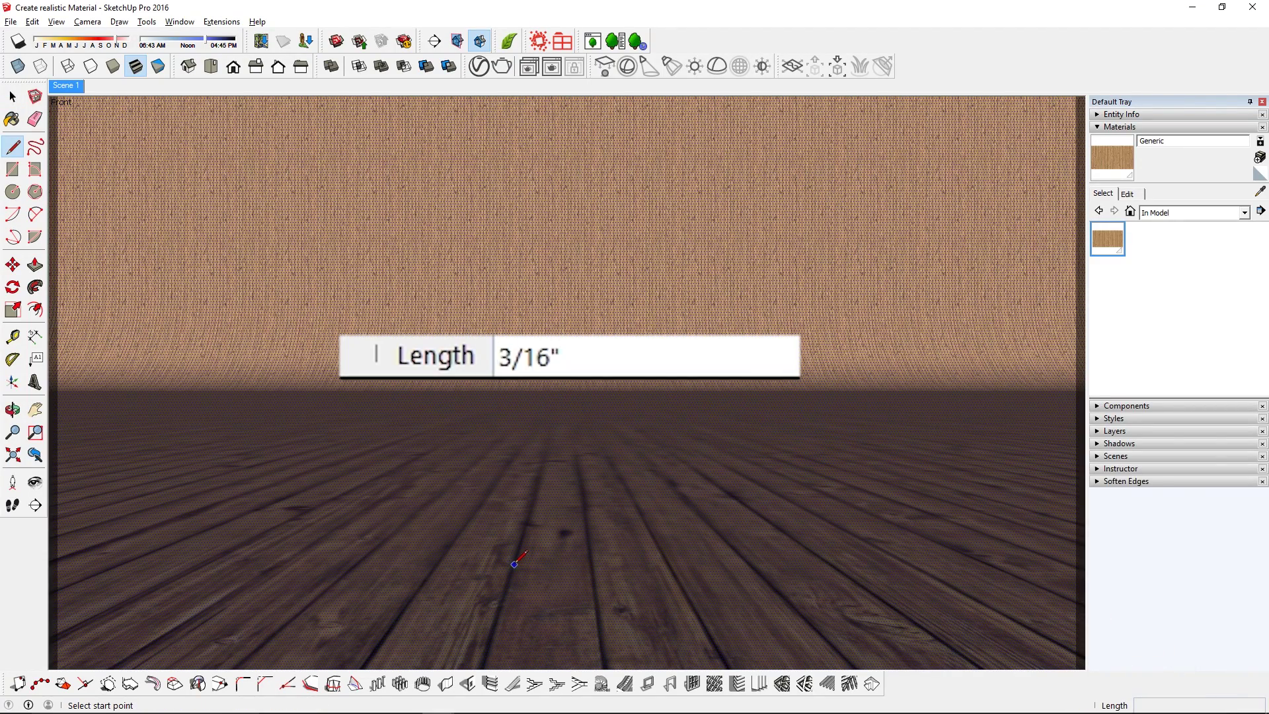
{"action": "key", "text": "space"}
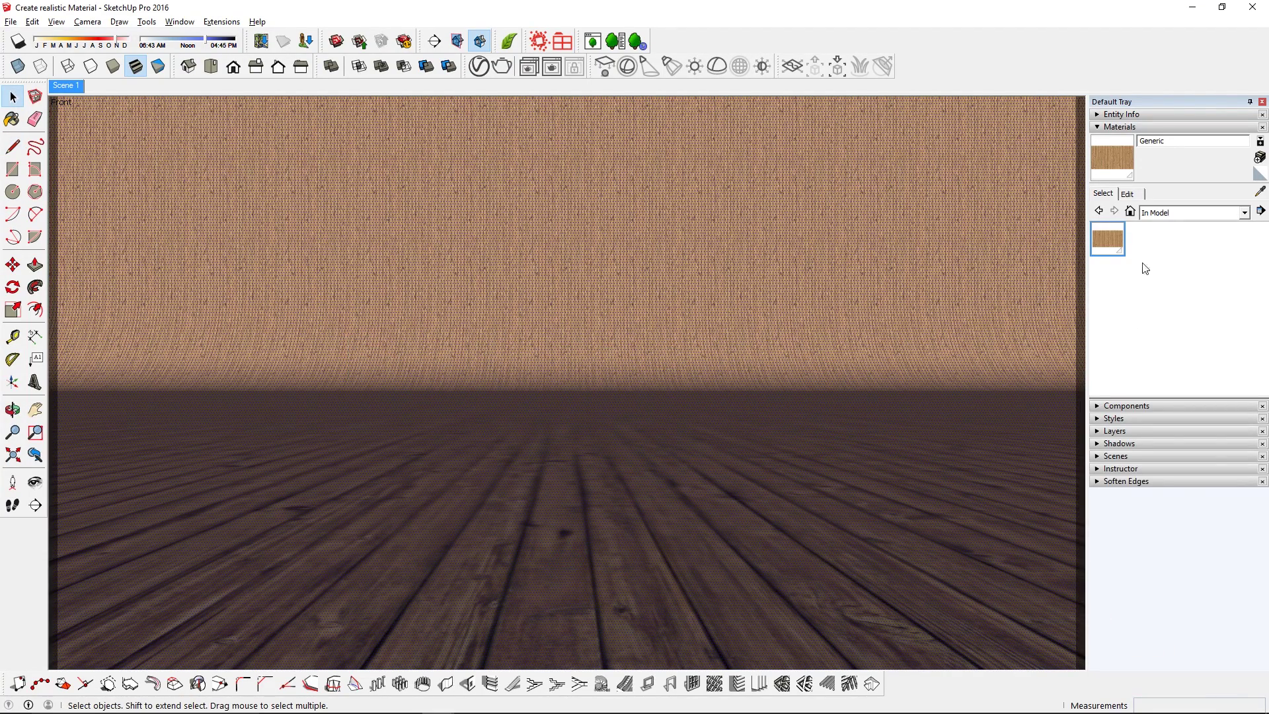
Step: Set the Generic material's texture width to 12 feet and recheck the plank size
{"action": "left_click", "coordinate": [1127, 193]}
{"action": "double_click", "coordinate": [644, 542]}
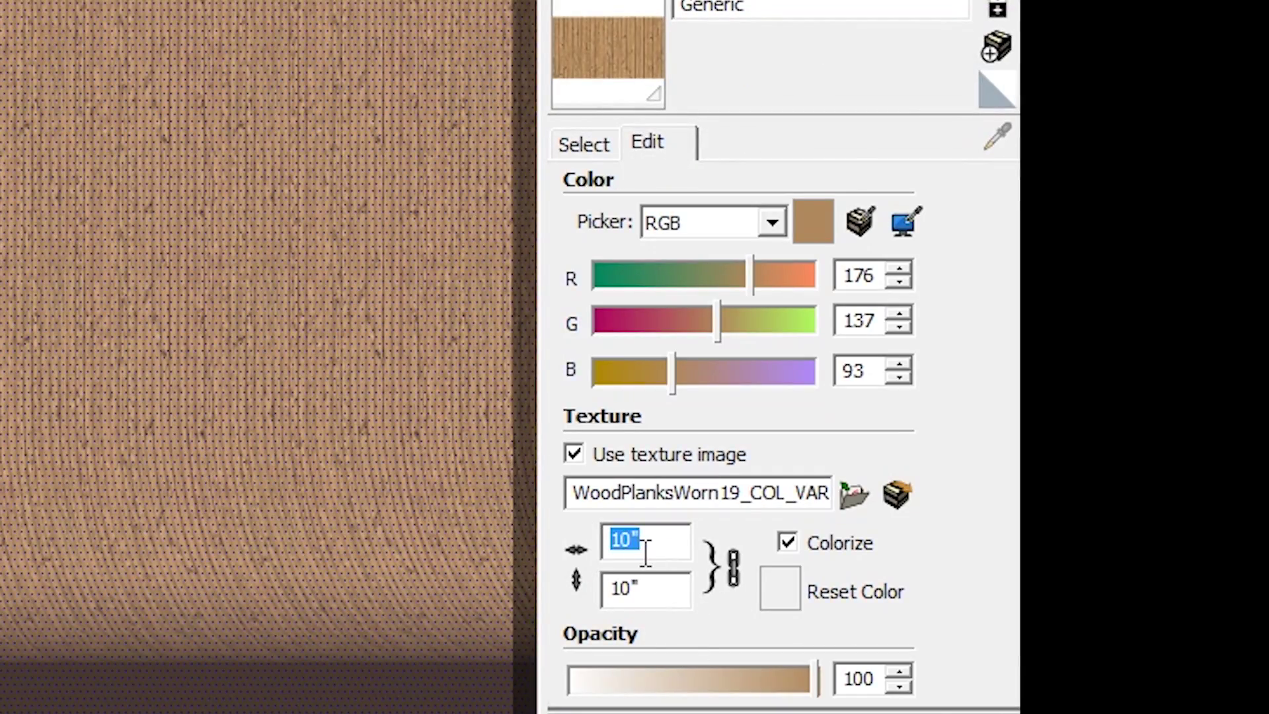
{"action": "type", "text": "12"}
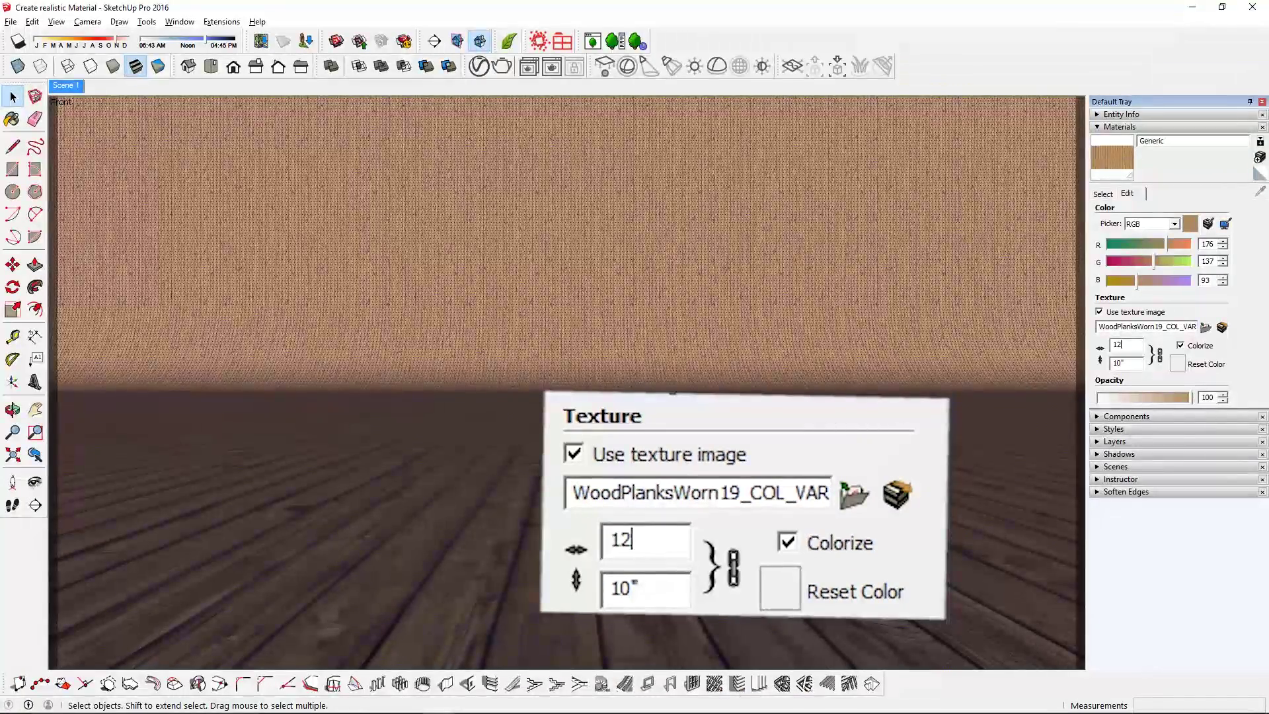
{"action": "key", "text": "Return"}
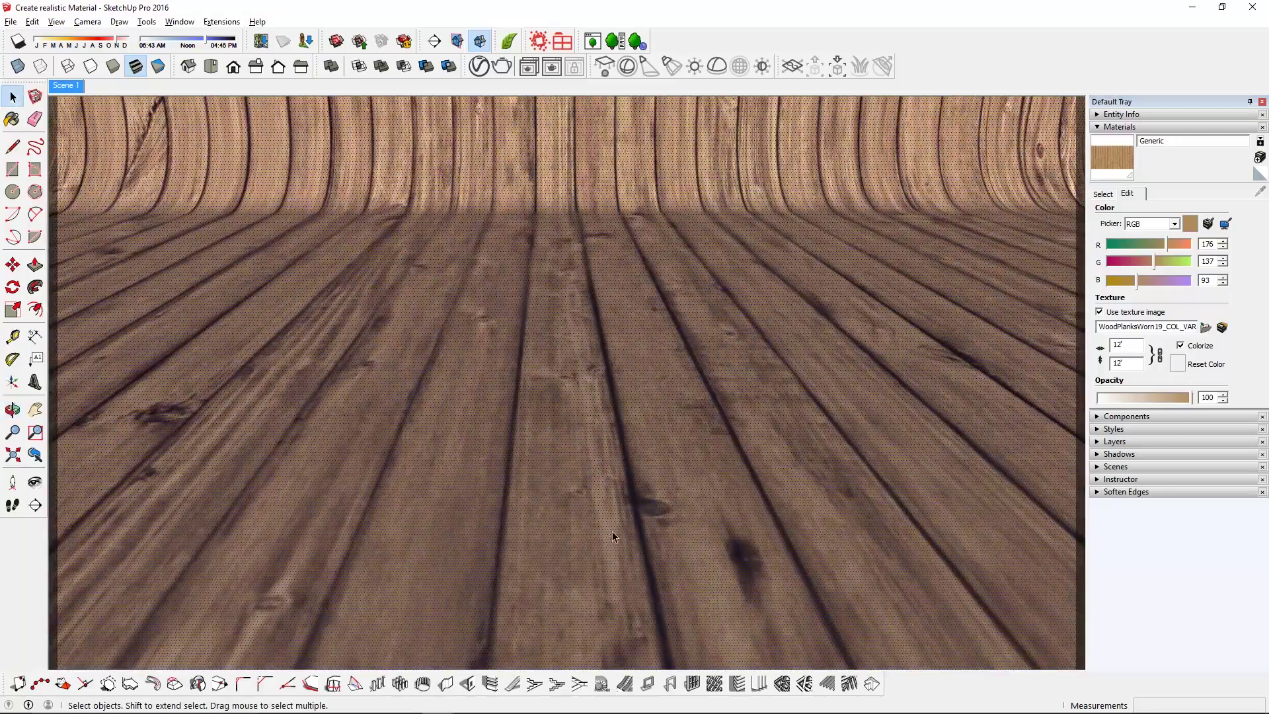
{"action": "key", "text": "l"}
{"action": "left_click", "coordinate": [501, 522]}
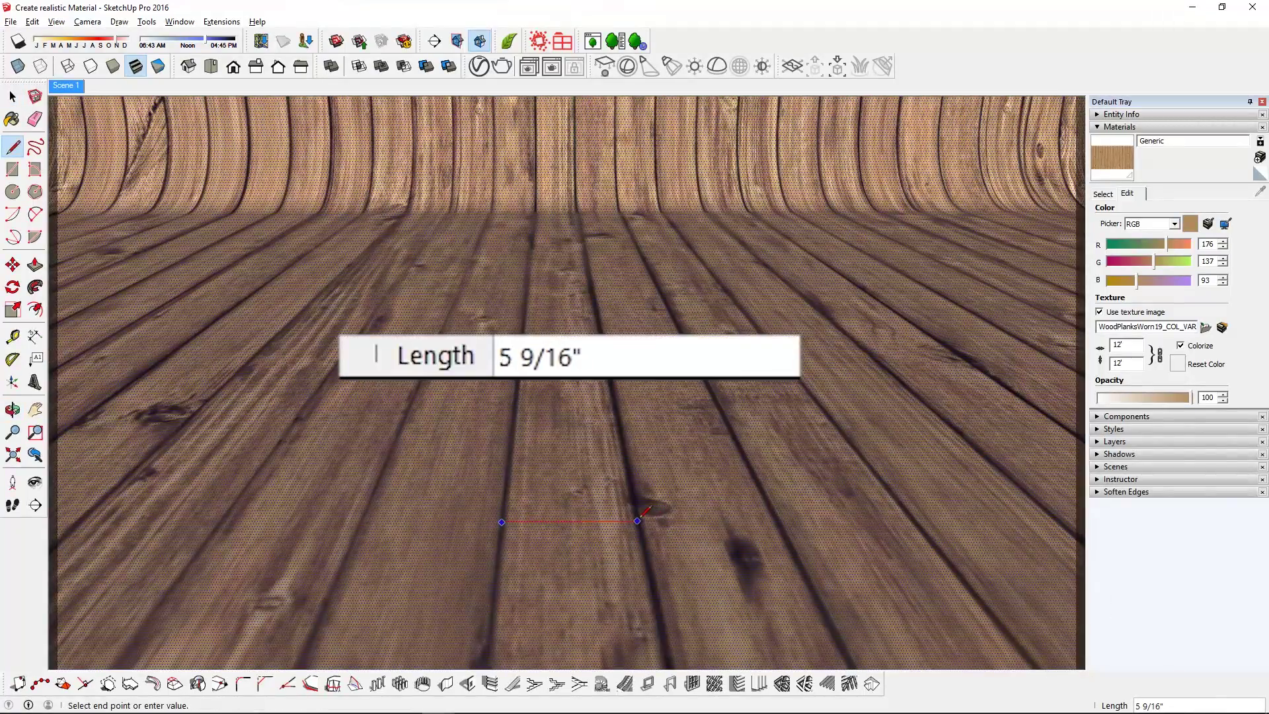
{"action": "key", "text": "space"}
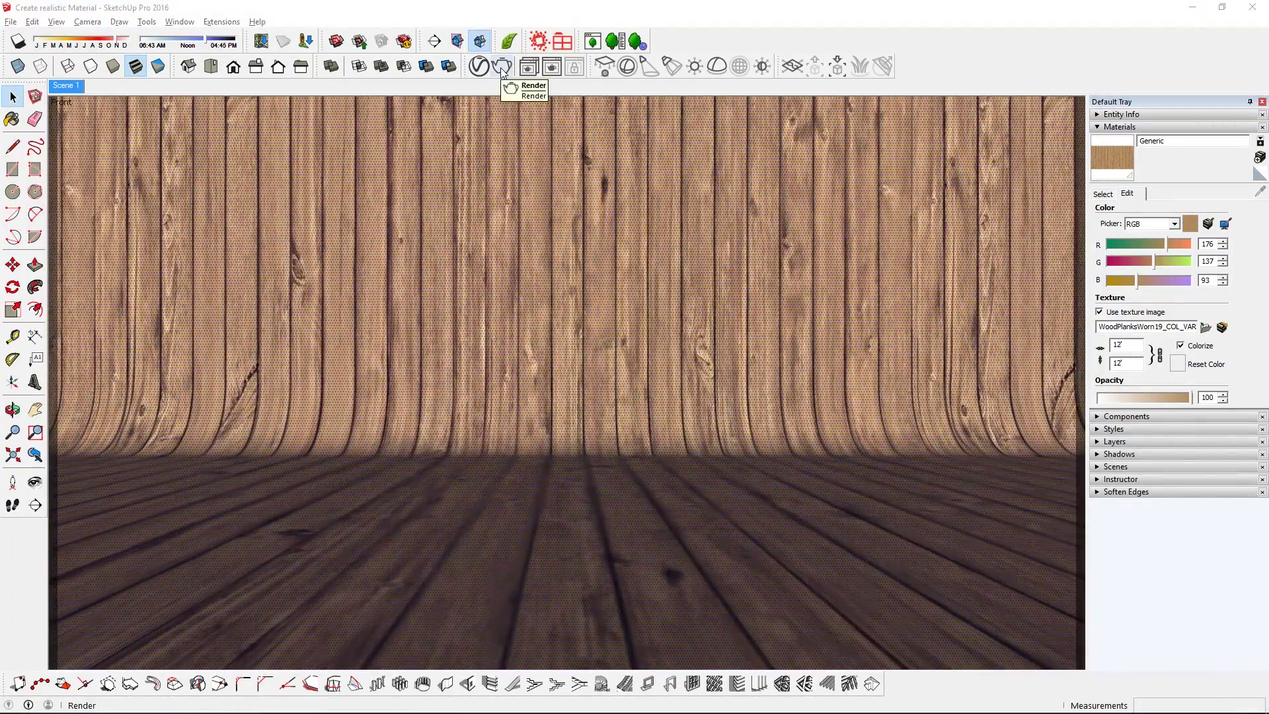
Step: Render the front wood backdrop scene with V-Ray and turn on frame buffer history
{"action": "left_click", "coordinate": [501, 66]}
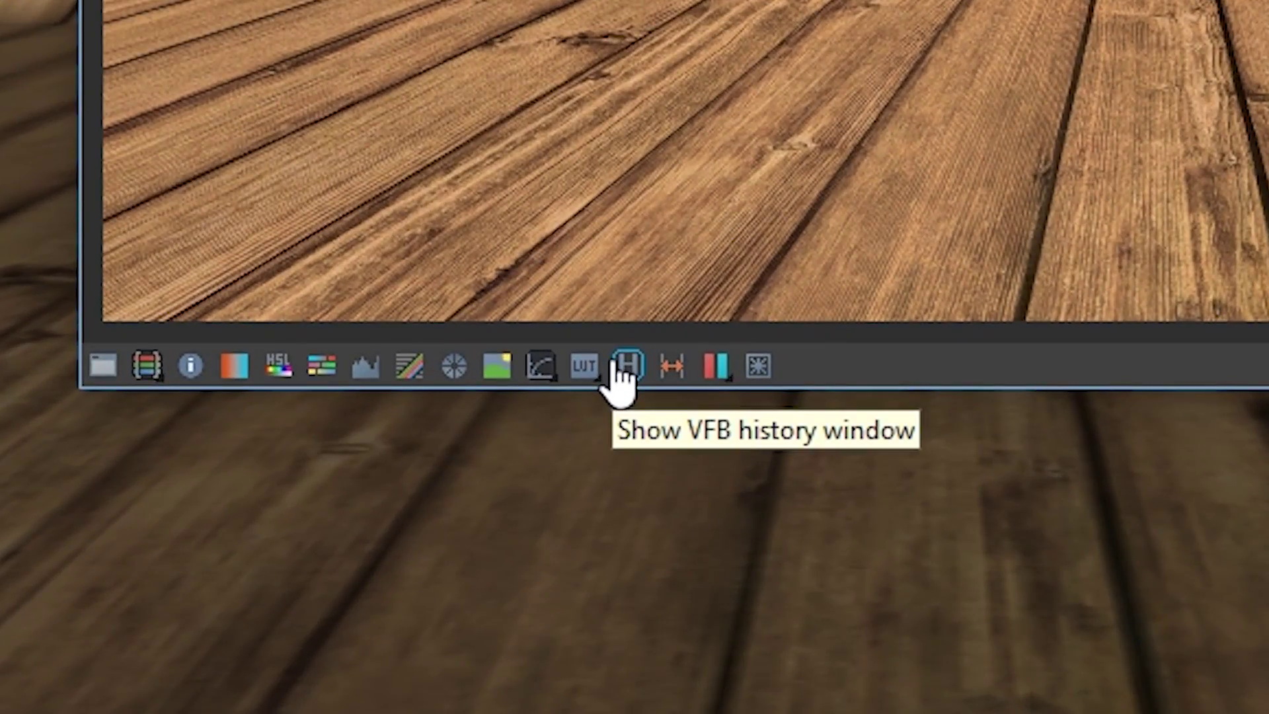
{"action": "left_click", "coordinate": [621, 367]}
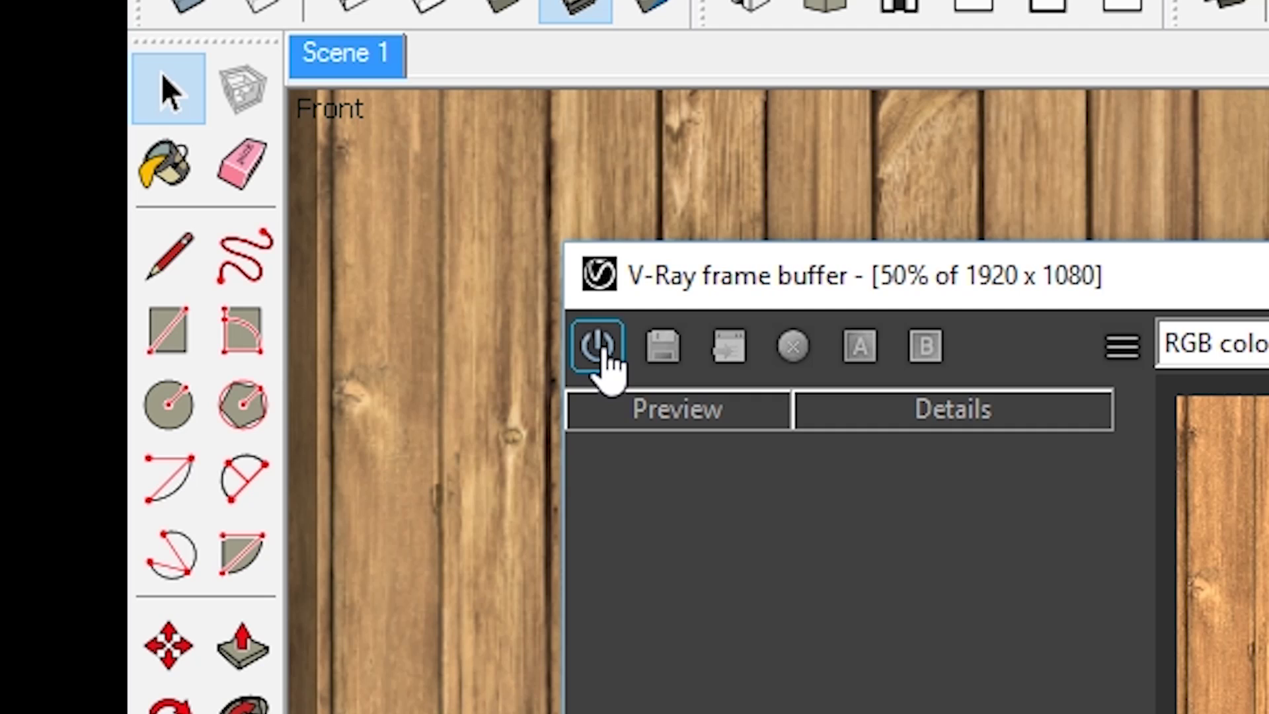
{"action": "left_click", "coordinate": [143, 174]}
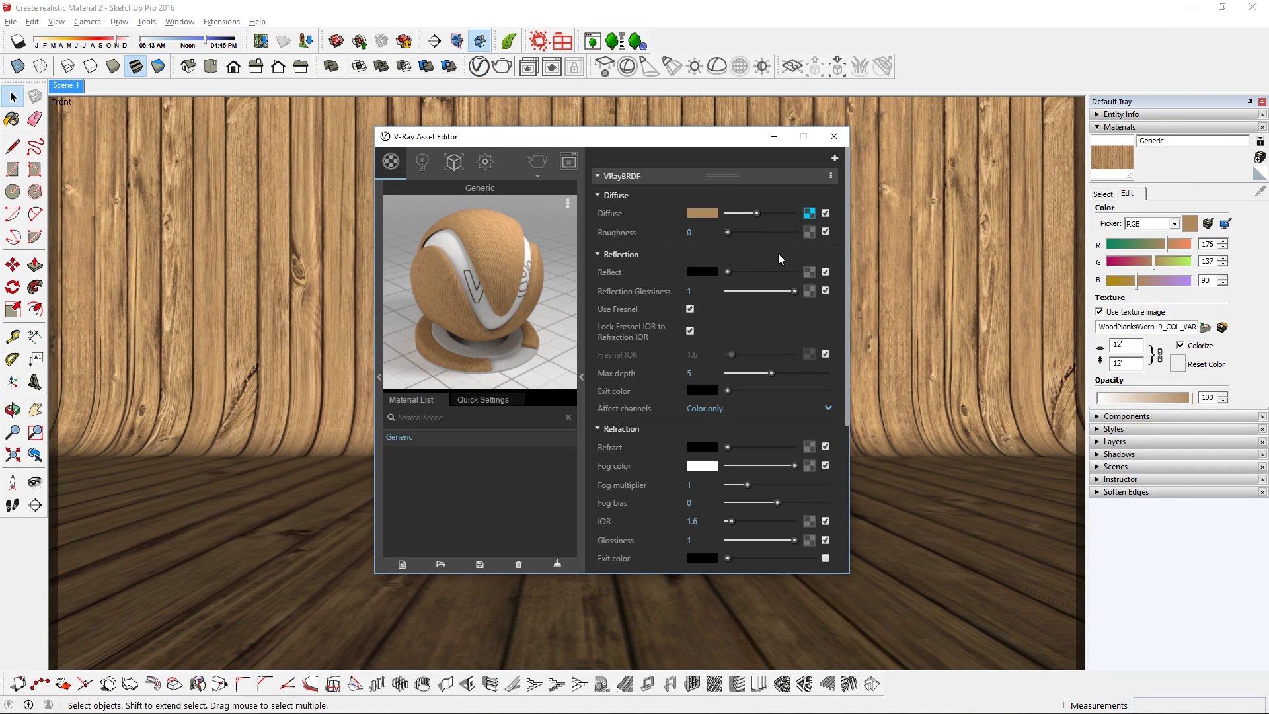
Step: Use the WoodPlanksWorn19_NRM_HIRES bitmap as the Generic material's bump texture
{"action": "left_click_drag", "start_coordinate": [847, 324], "coordinate": [852, 500]}
{"action": "left_click", "coordinate": [728, 563]}
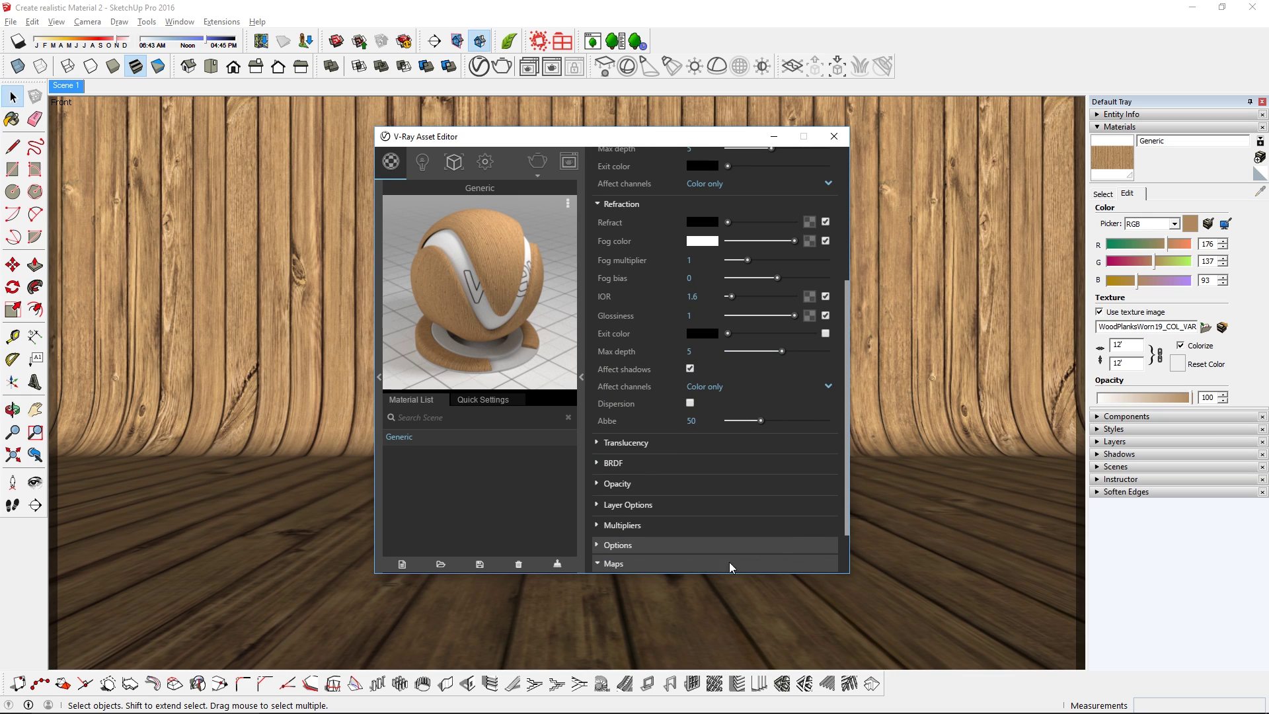
{"action": "scroll", "coordinate": [840, 536], "scroll_direction": "down", "scroll_amount": 1}
{"action": "left_click", "coordinate": [677, 521]}
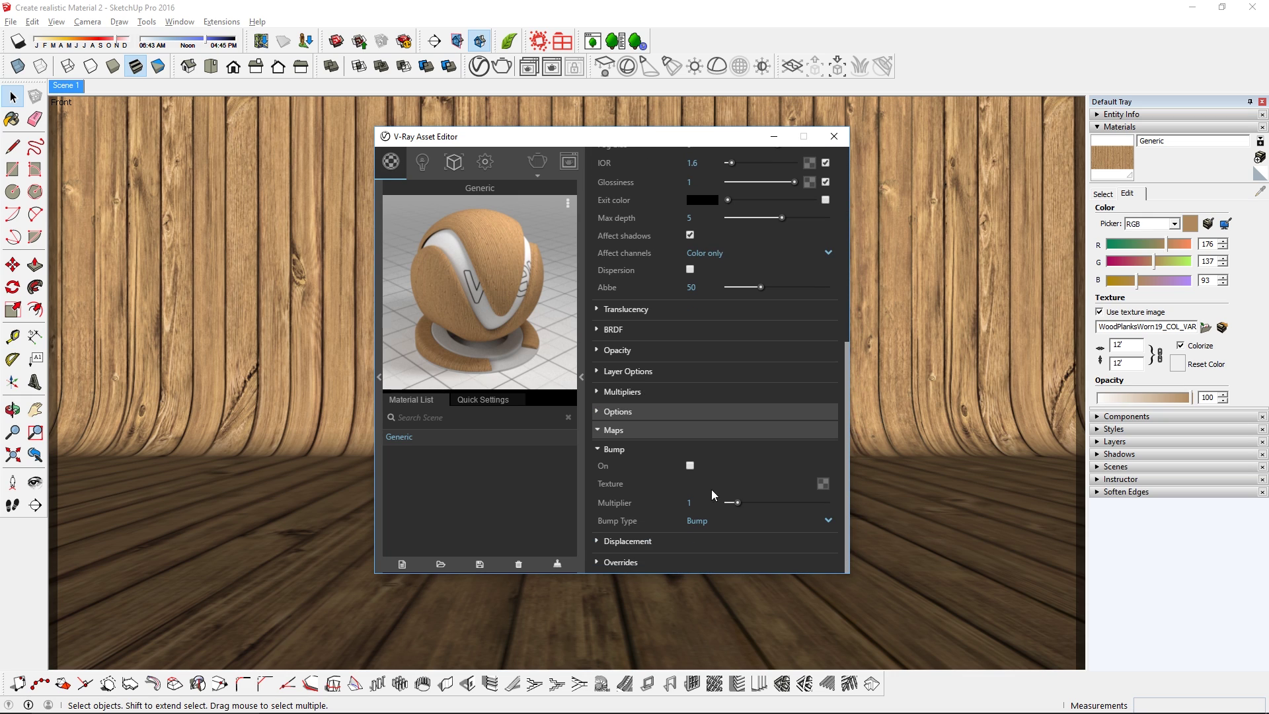
{"action": "left_click", "coordinate": [821, 483]}
{"action": "left_click", "coordinate": [454, 208]}
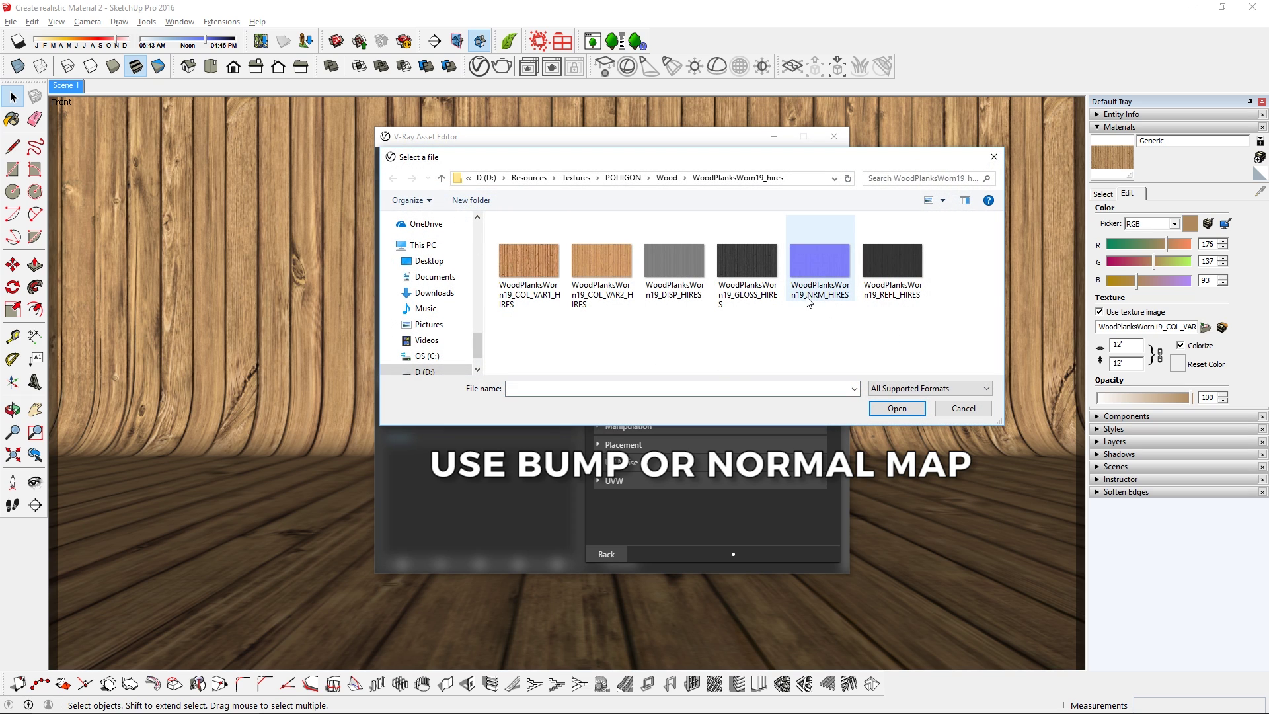
{"action": "double_click", "coordinate": [814, 267]}
{"action": "left_click", "coordinate": [606, 553]}
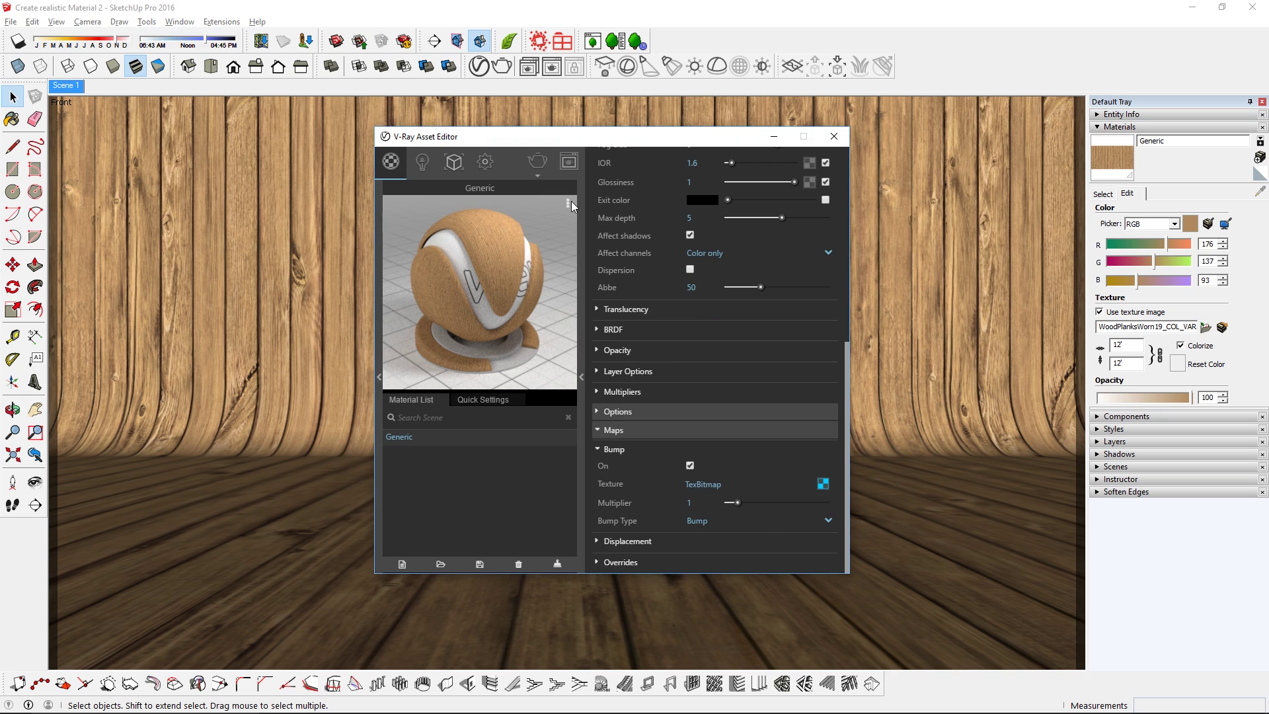
Step: Region-render only the central floor area with the bump map applied
{"action": "left_click", "coordinate": [537, 162]}
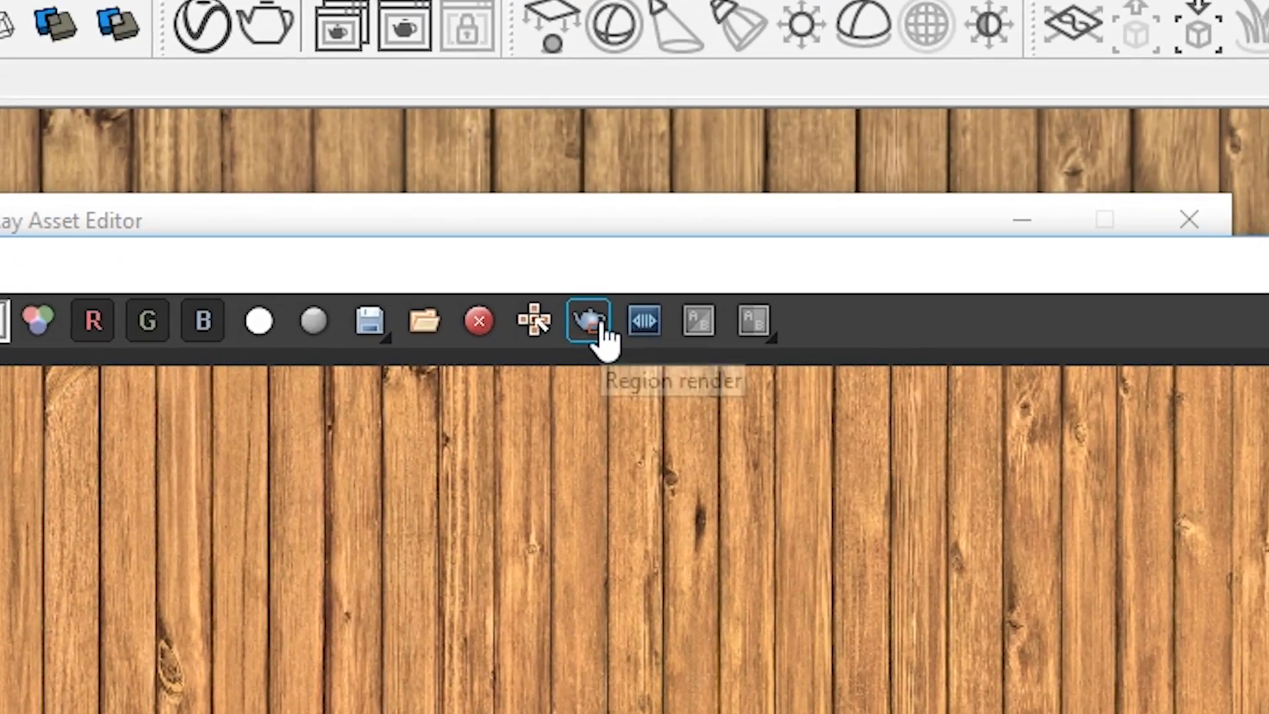
{"action": "left_click", "coordinate": [590, 320]}
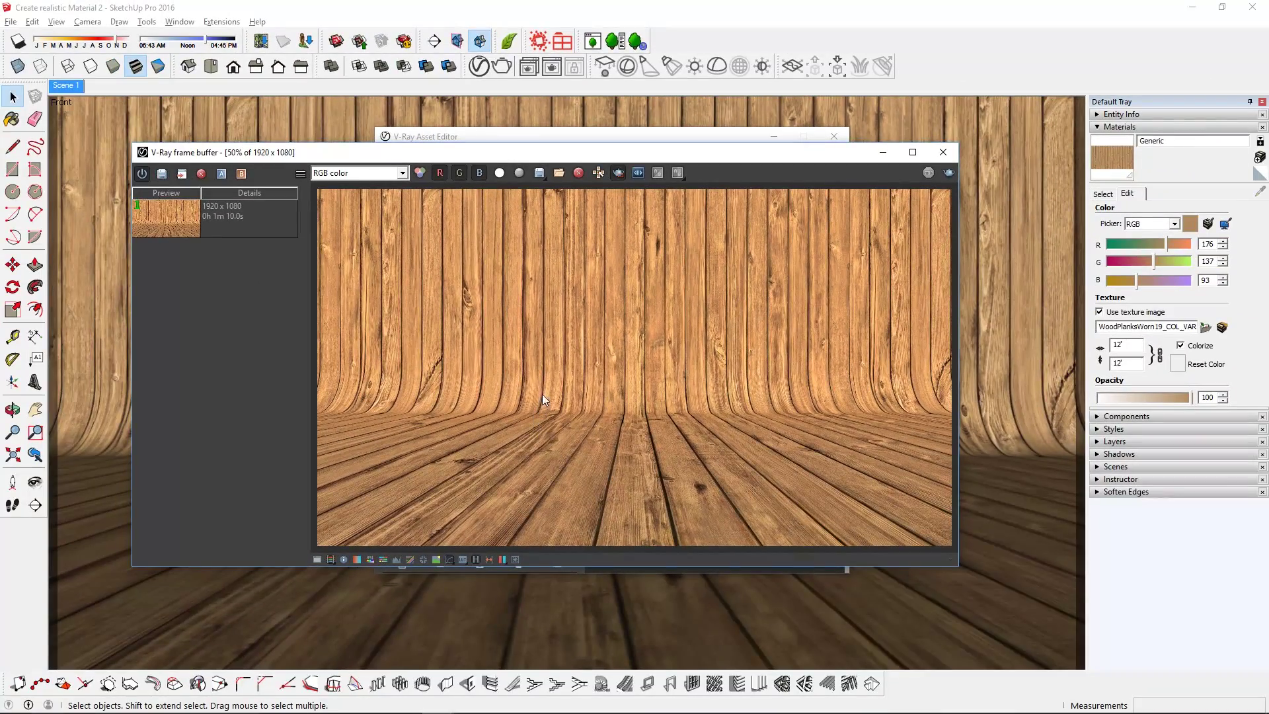
{"action": "left_click_drag", "start_coordinate": [542, 399], "coordinate": [732, 513]}
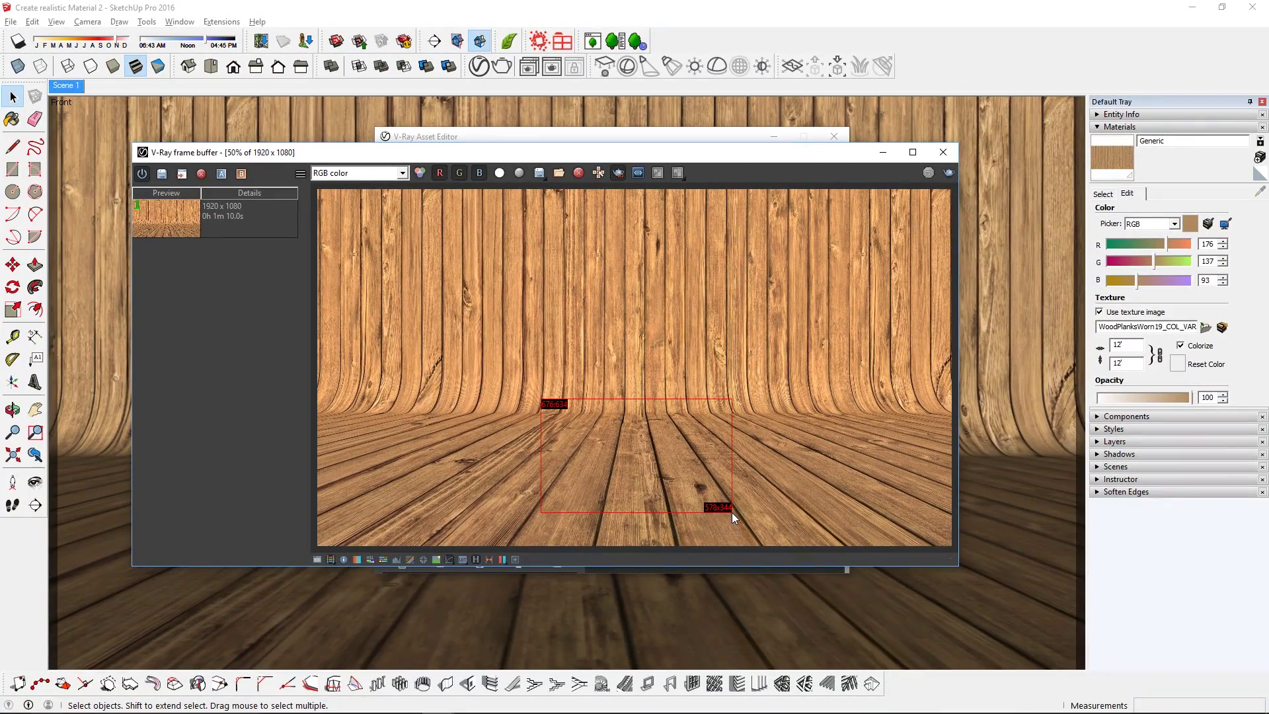
{"action": "left_click", "coordinate": [928, 172]}
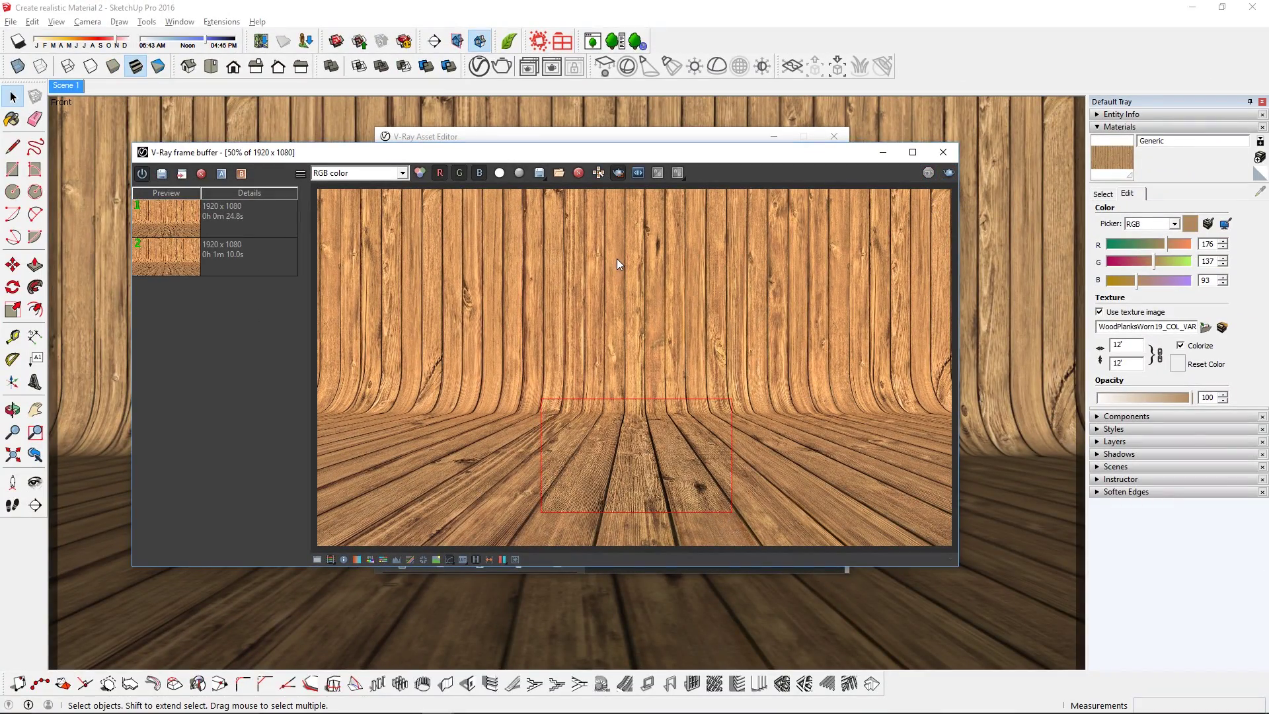
Step: Compare the new bump render against the earlier render using history A/B
{"action": "scroll", "coordinate": [635, 509], "scroll_direction": "up", "scroll_amount": 2}
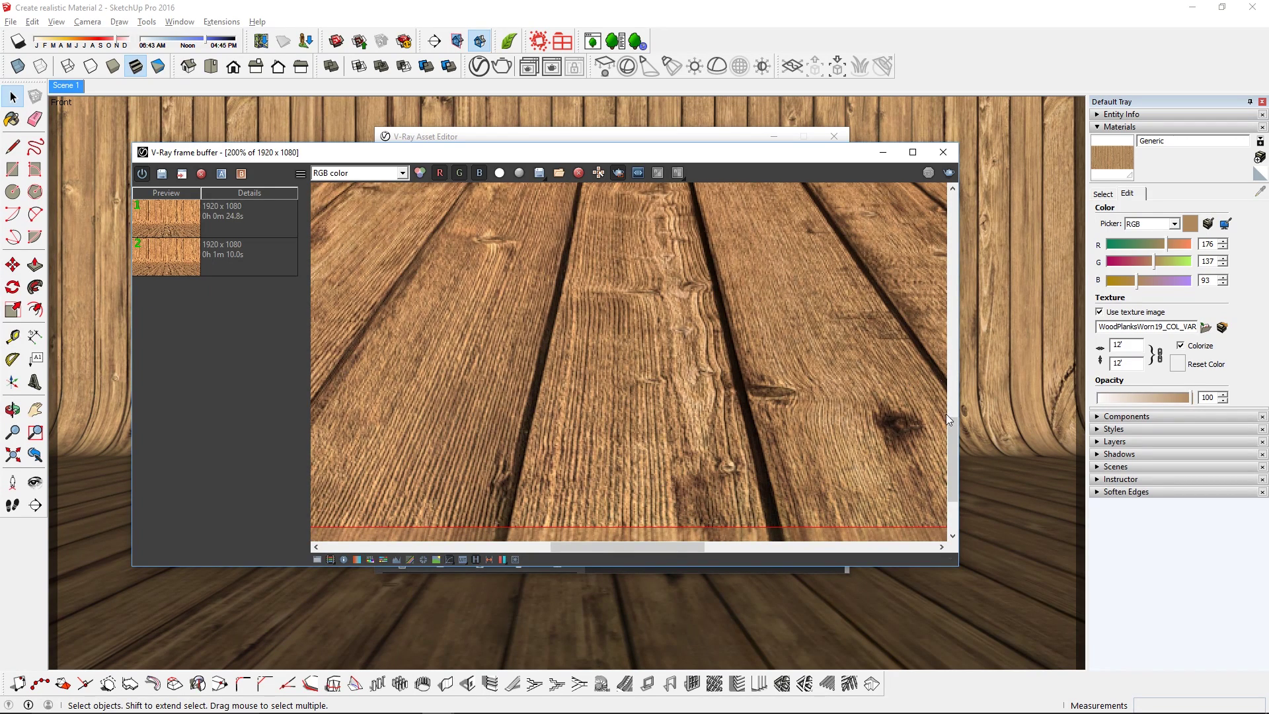
{"action": "left_click_drag", "start_coordinate": [954, 449], "coordinate": [964, 498]}
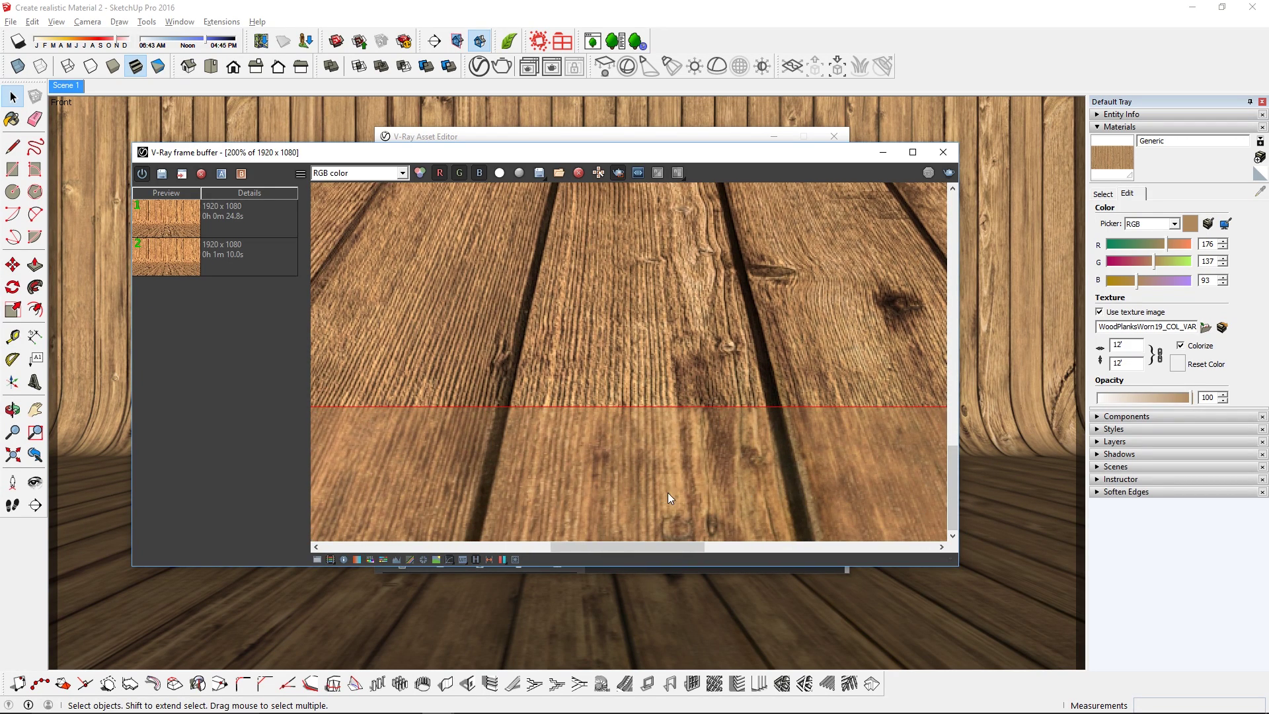
{"action": "scroll", "coordinate": [668, 493], "scroll_direction": "down", "scroll_amount": 1}
{"action": "left_click", "coordinate": [255, 222]}
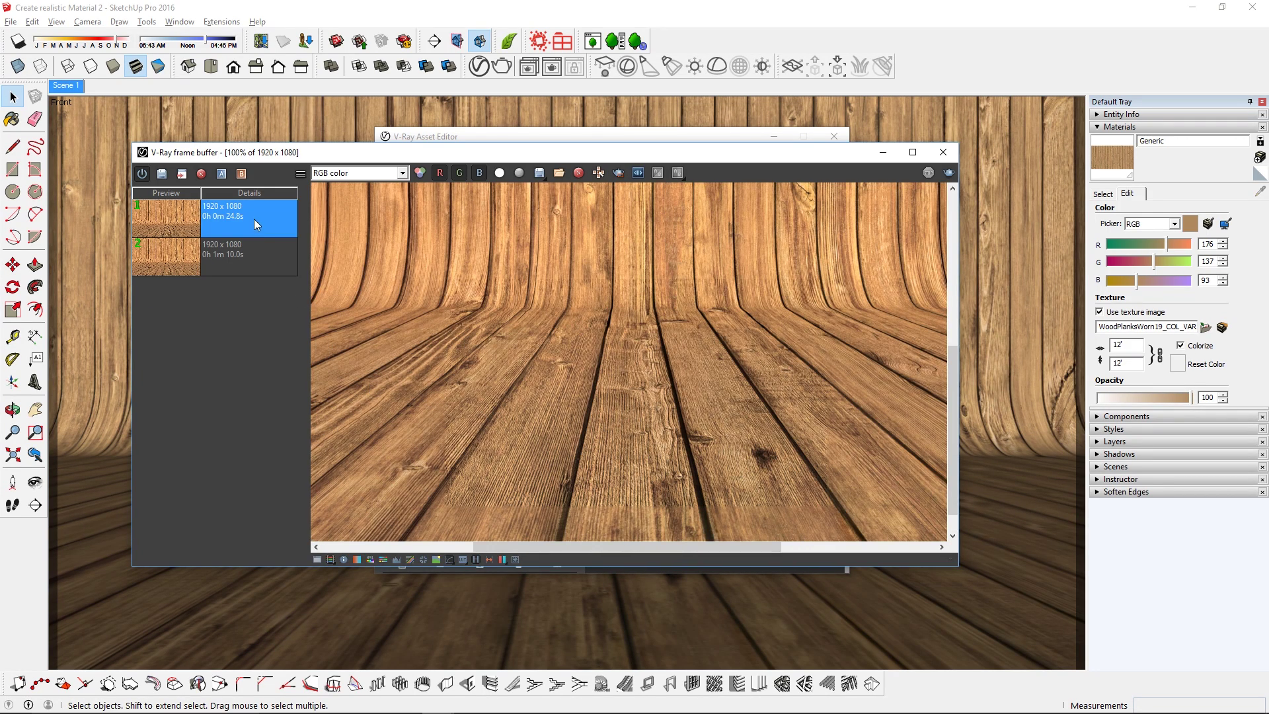
{"action": "left_click", "coordinate": [222, 173]}
{"action": "left_click", "coordinate": [252, 248]}
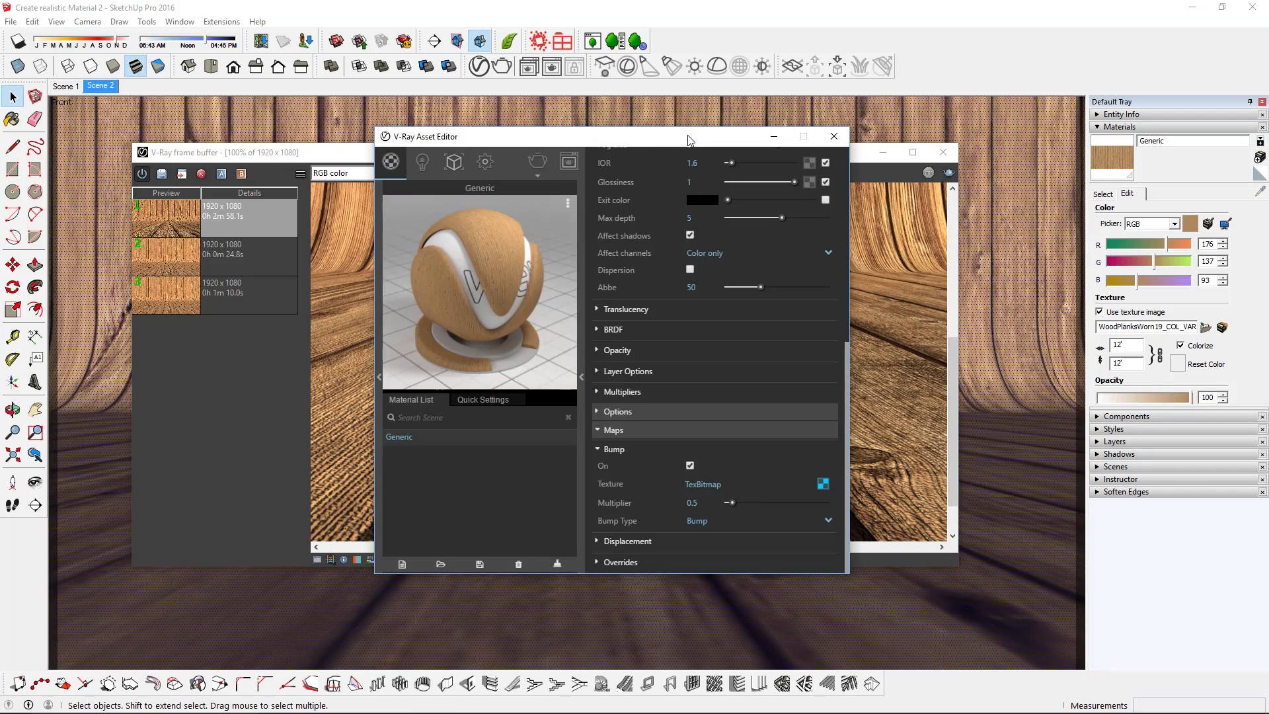
Step: Disable the diffuse wood texture, set a light grey diffuse colour, and re-render
{"action": "scroll", "coordinate": [847, 307], "scroll_direction": "up", "scroll_amount": 10}
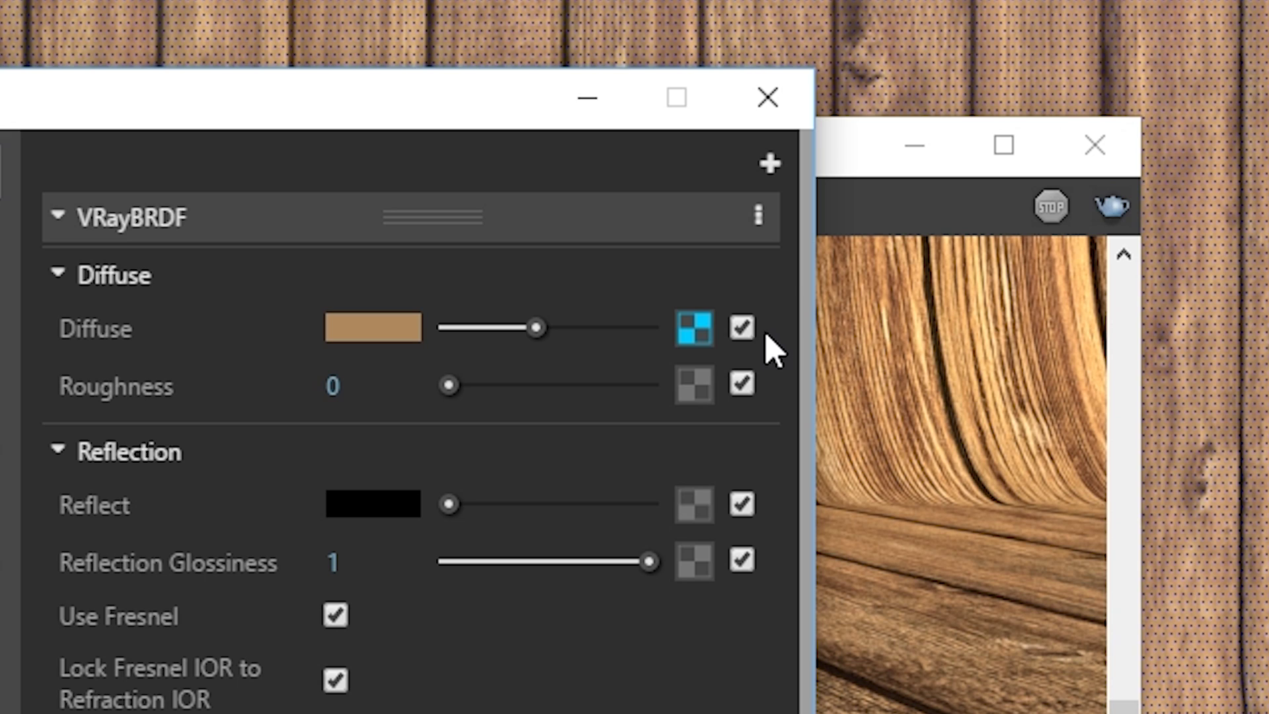
{"action": "left_click", "coordinate": [741, 327]}
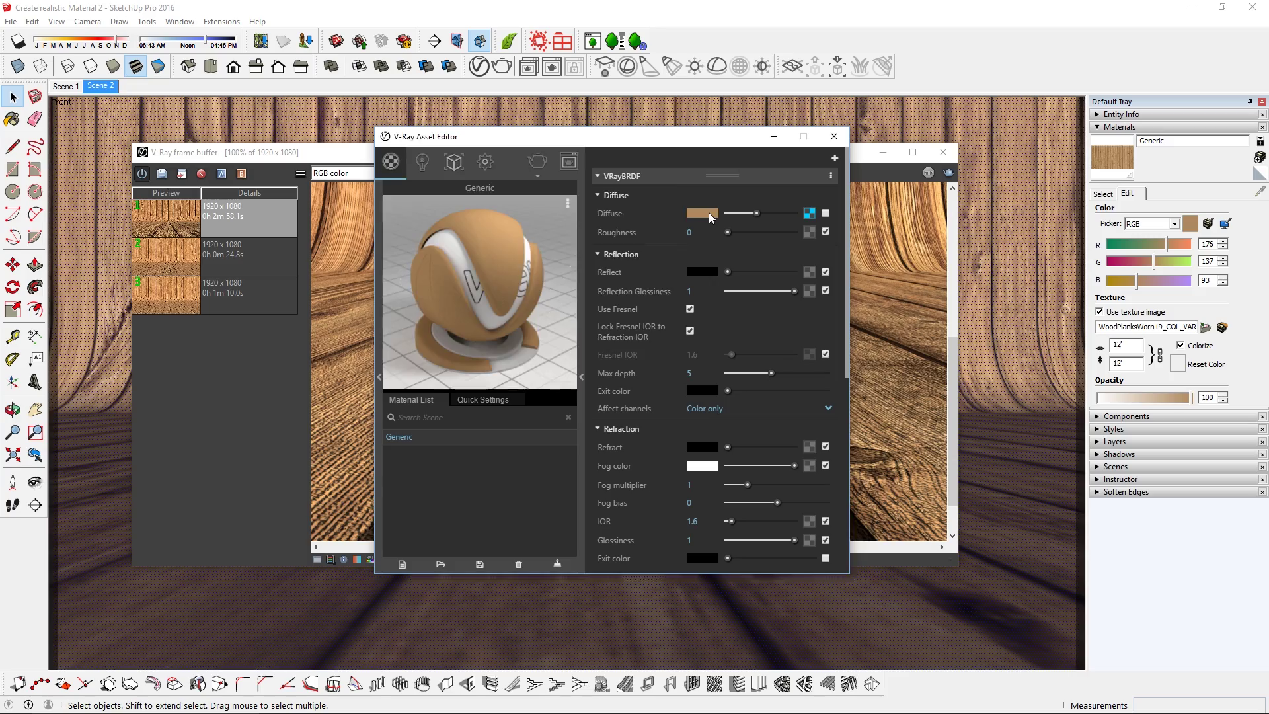
{"action": "left_click", "coordinate": [708, 212]}
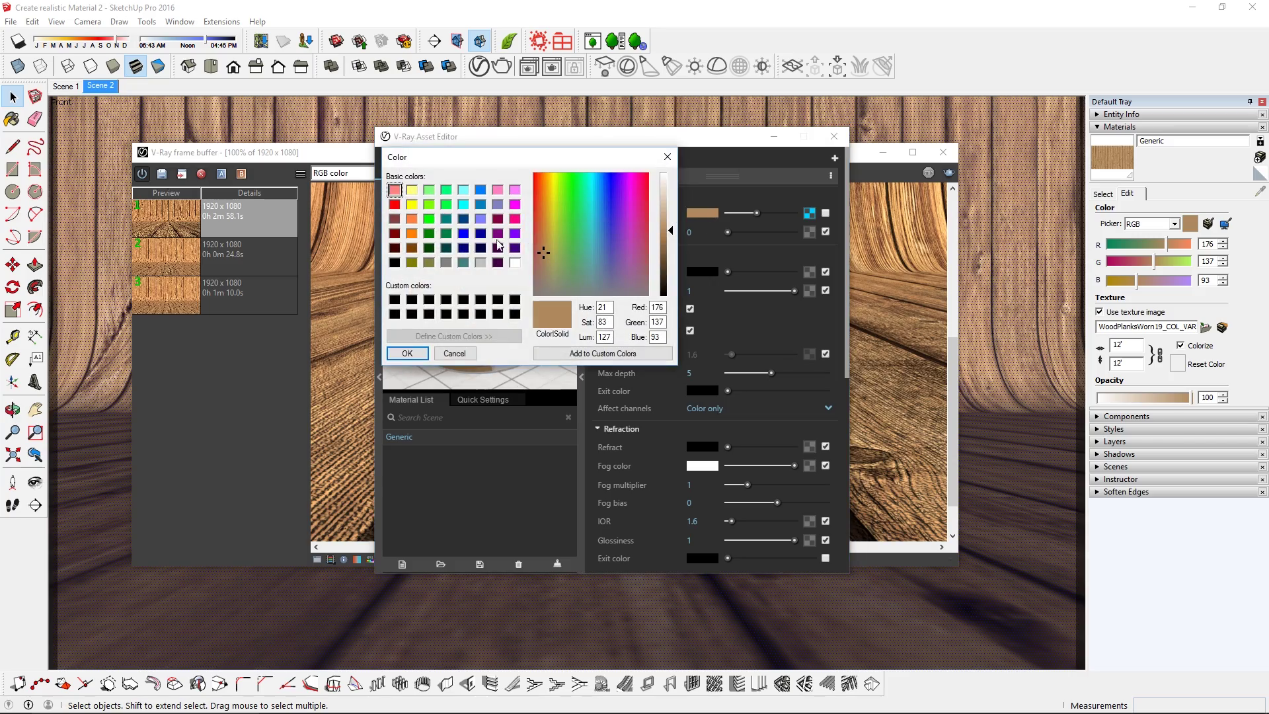
{"action": "left_click", "coordinate": [407, 353]}
{"action": "left_click", "coordinate": [834, 136]}
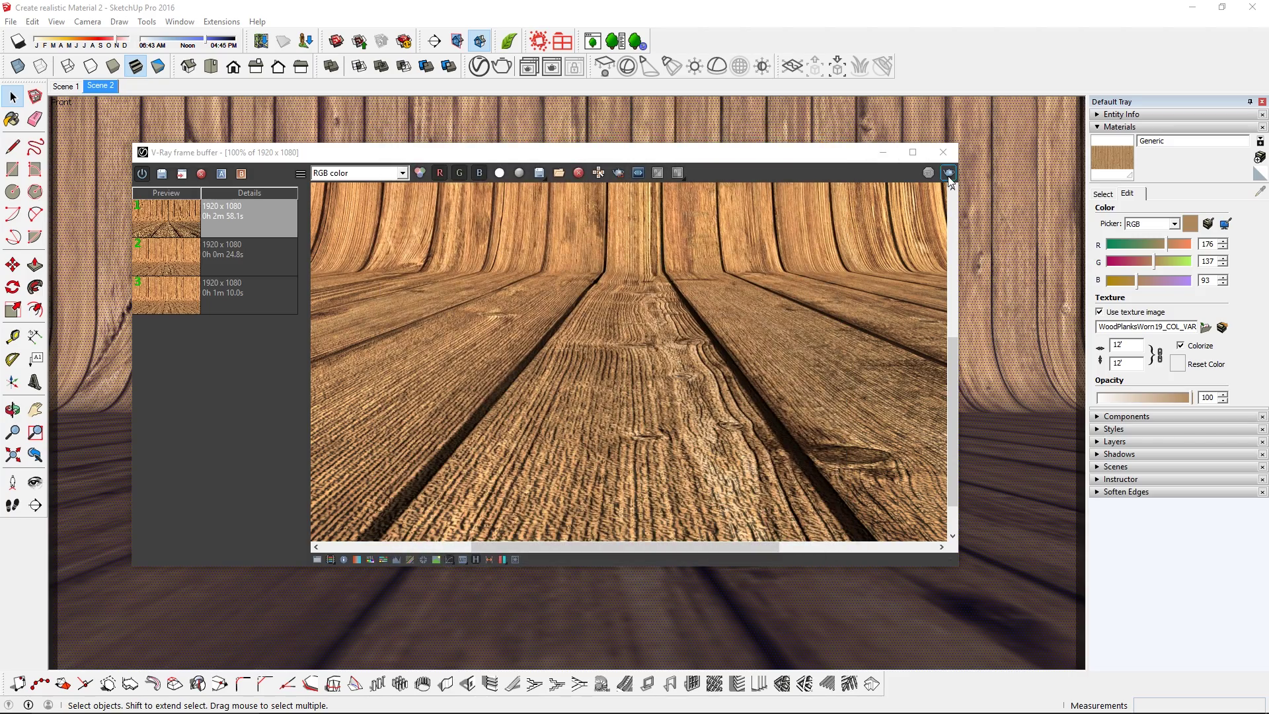
{"action": "left_click", "coordinate": [949, 176]}
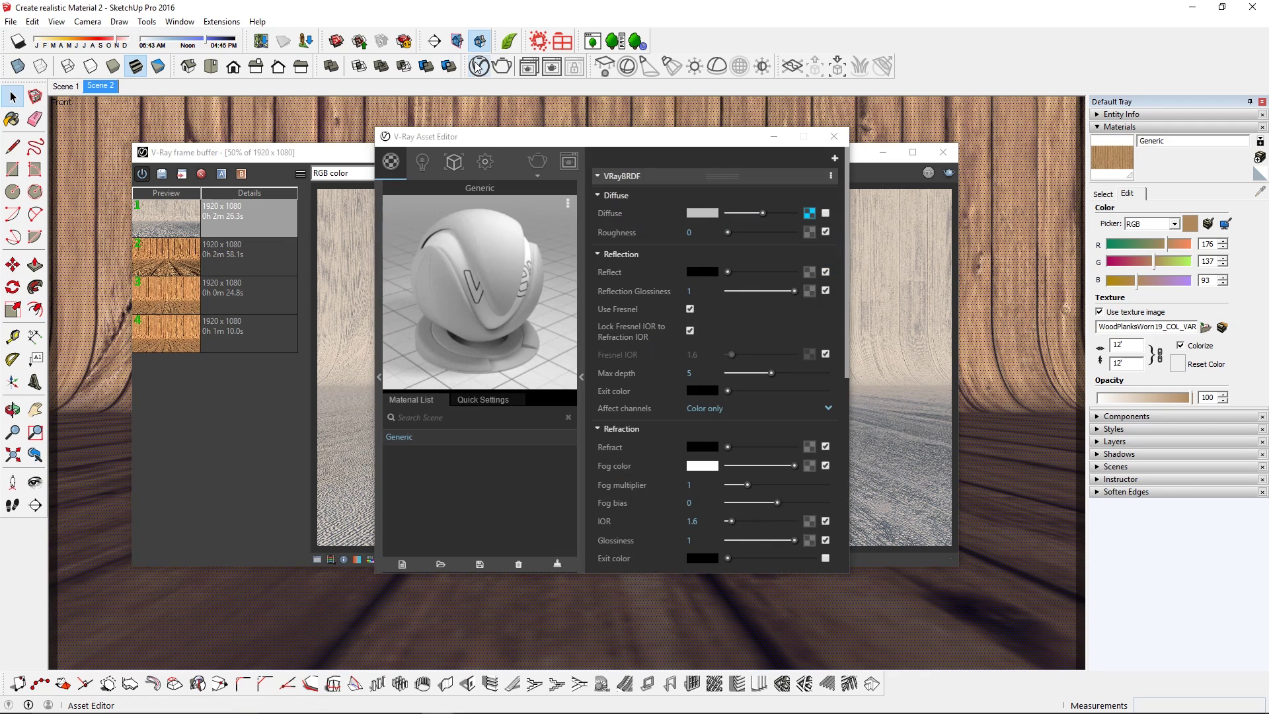
Step: Try bump multiplier values down to 0.2, comparing renders with the split divider
{"action": "scroll", "coordinate": [733, 384], "scroll_direction": "down", "scroll_amount": 6}
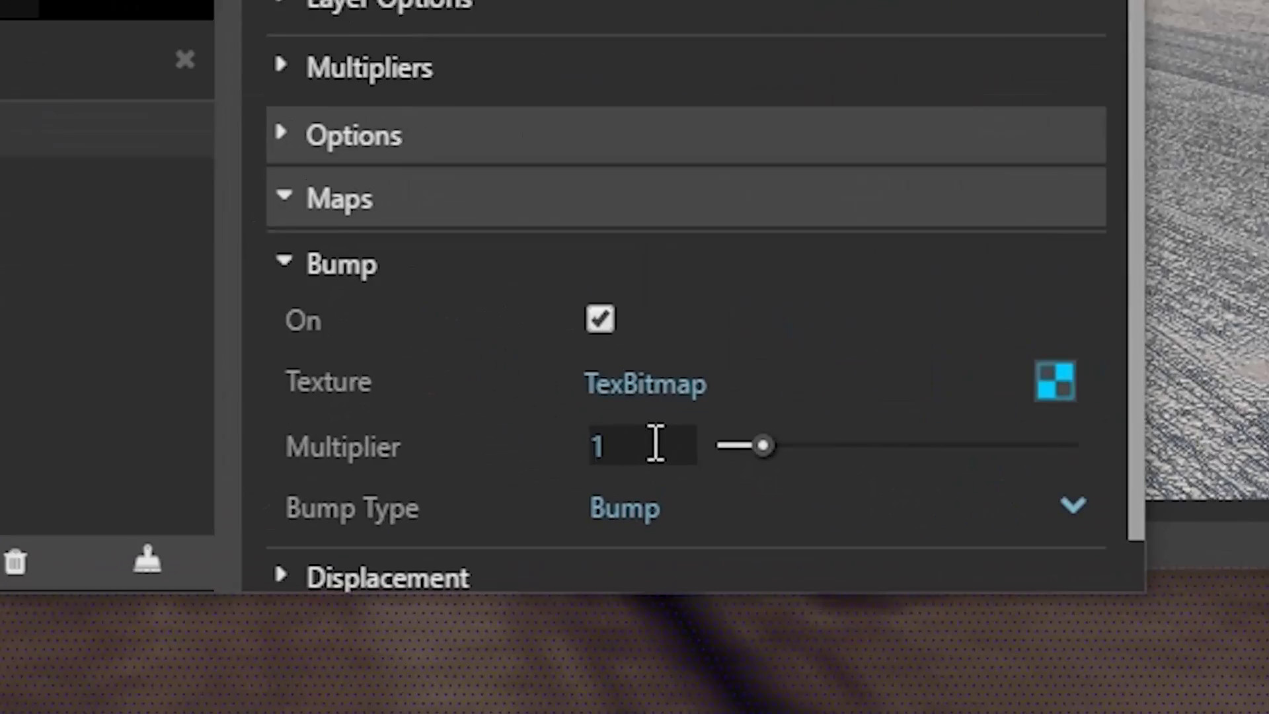
{"action": "double_click", "coordinate": [691, 532]}
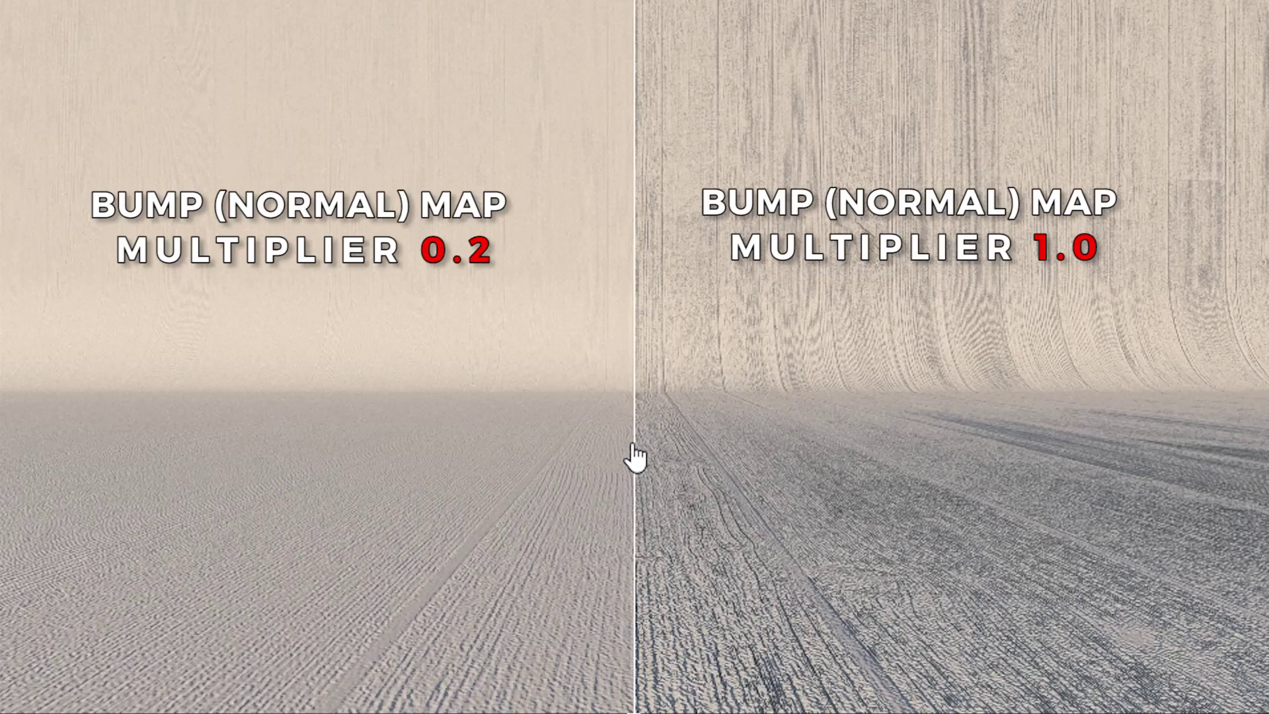
{"action": "mouse_move", "coordinate": [634, 456]}
{"action": "left_mouse_down"}
{"action": "mouse_move", "coordinate": [57, 501]}
{"action": "mouse_move", "coordinate": [528, 535]}
{"action": "mouse_move", "coordinate": [1247, 557]}
{"action": "mouse_move", "coordinate": [634, 640]}
{"action": "left_mouse_up"}
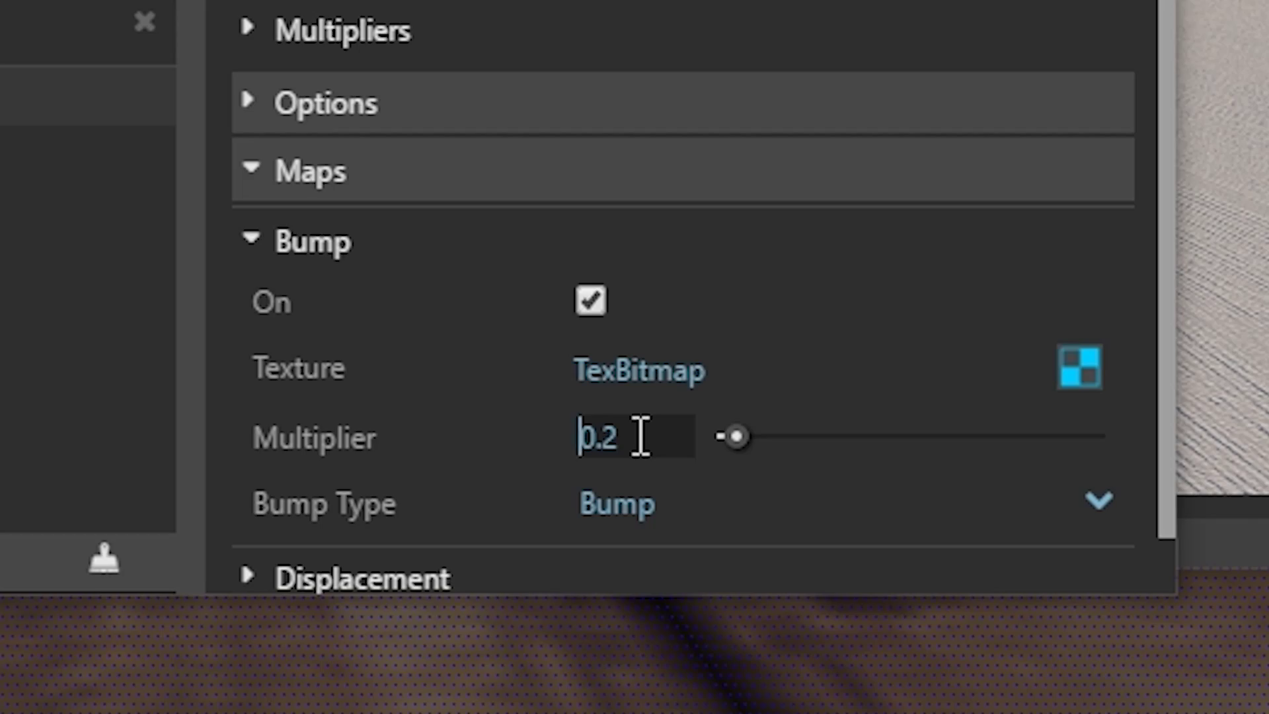
{"action": "left_click_drag", "start_coordinate": [640, 436], "coordinate": [607, 436]}
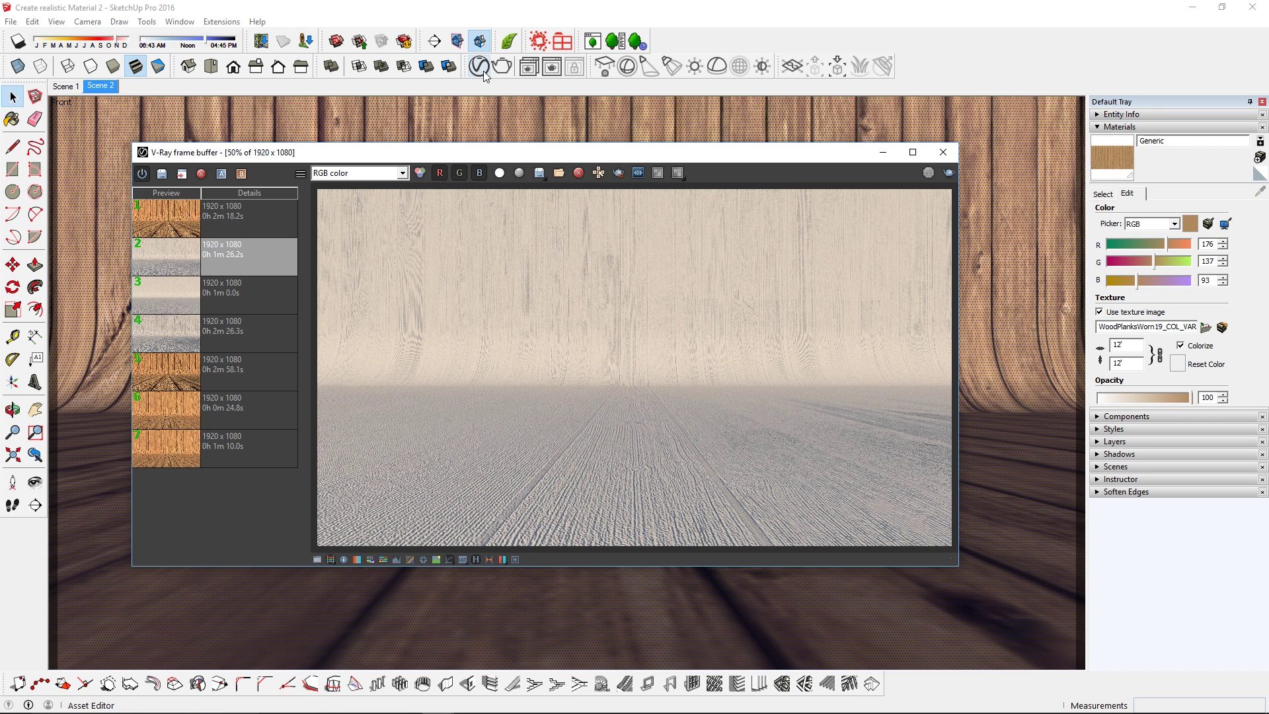
Step: Turn on displacement with a bitmap DISP texture and re-render the scene
{"action": "left_click", "coordinate": [482, 70]}
{"action": "left_click_drag", "start_coordinate": [847, 370], "coordinate": [843, 554]}
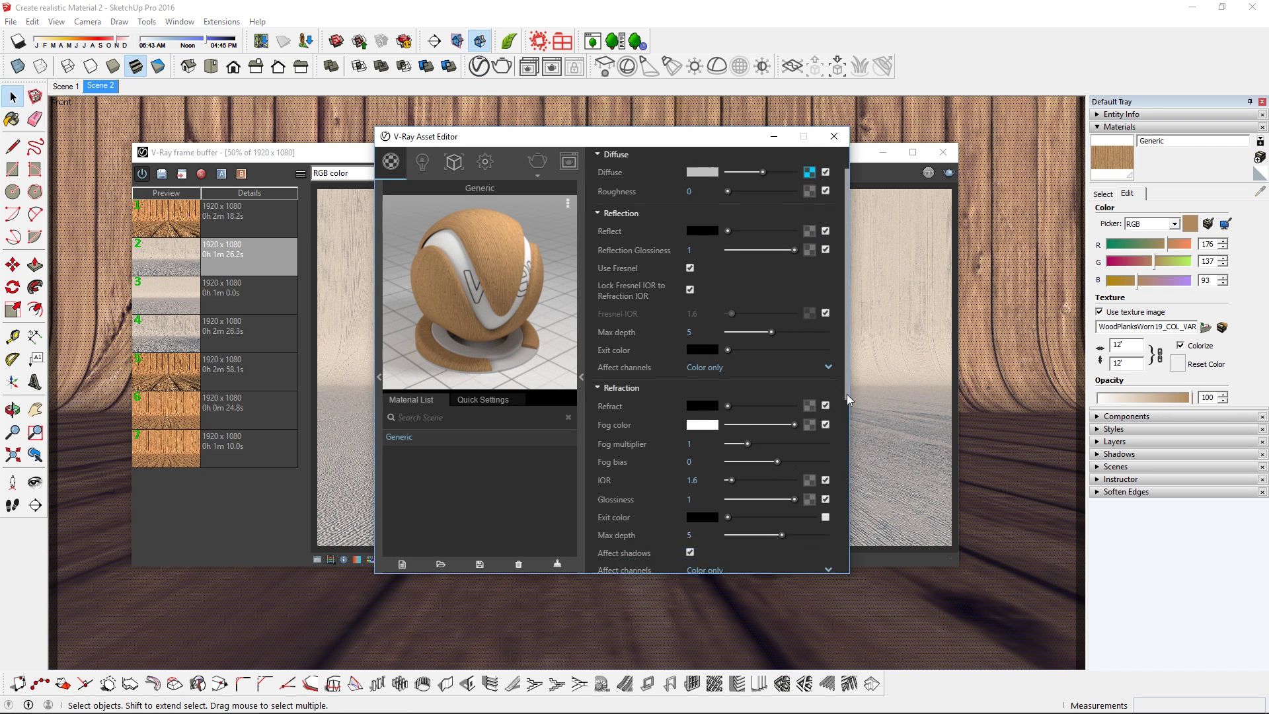
{"action": "scroll", "coordinate": [777, 548], "scroll_direction": "down", "scroll_amount": 2}
{"action": "left_click", "coordinate": [689, 426]}
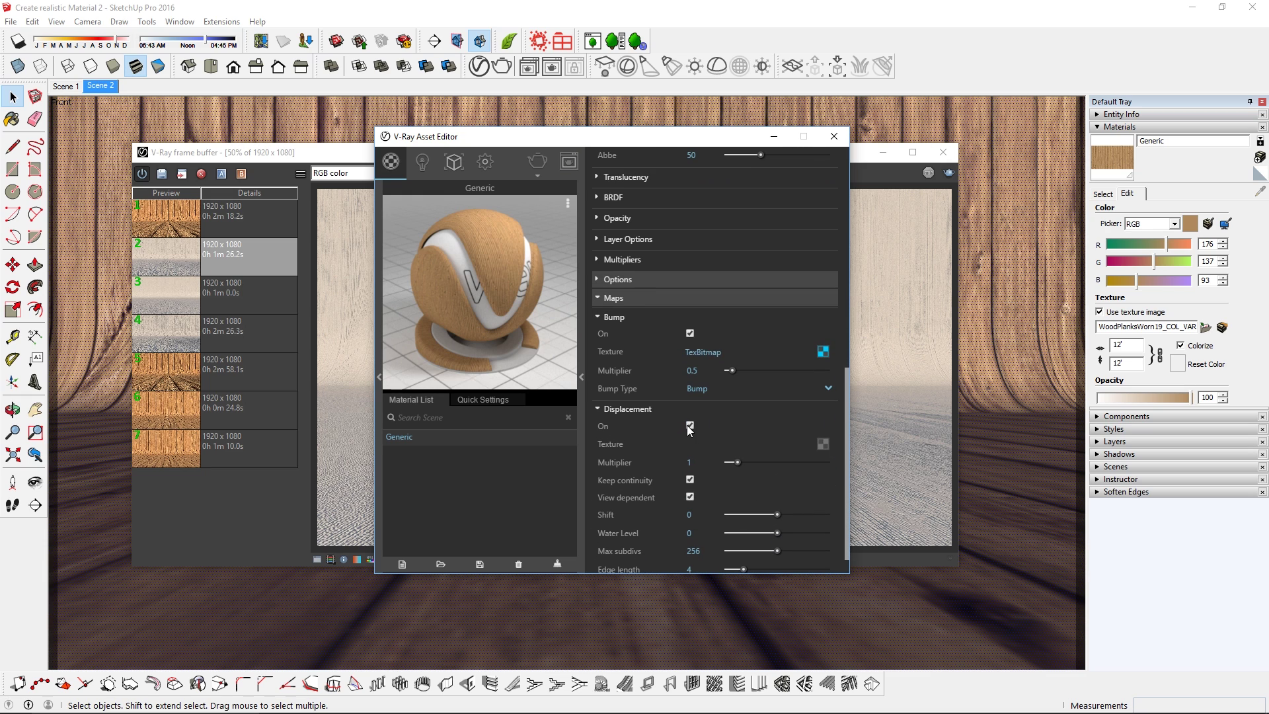
{"action": "left_click", "coordinate": [824, 446]}
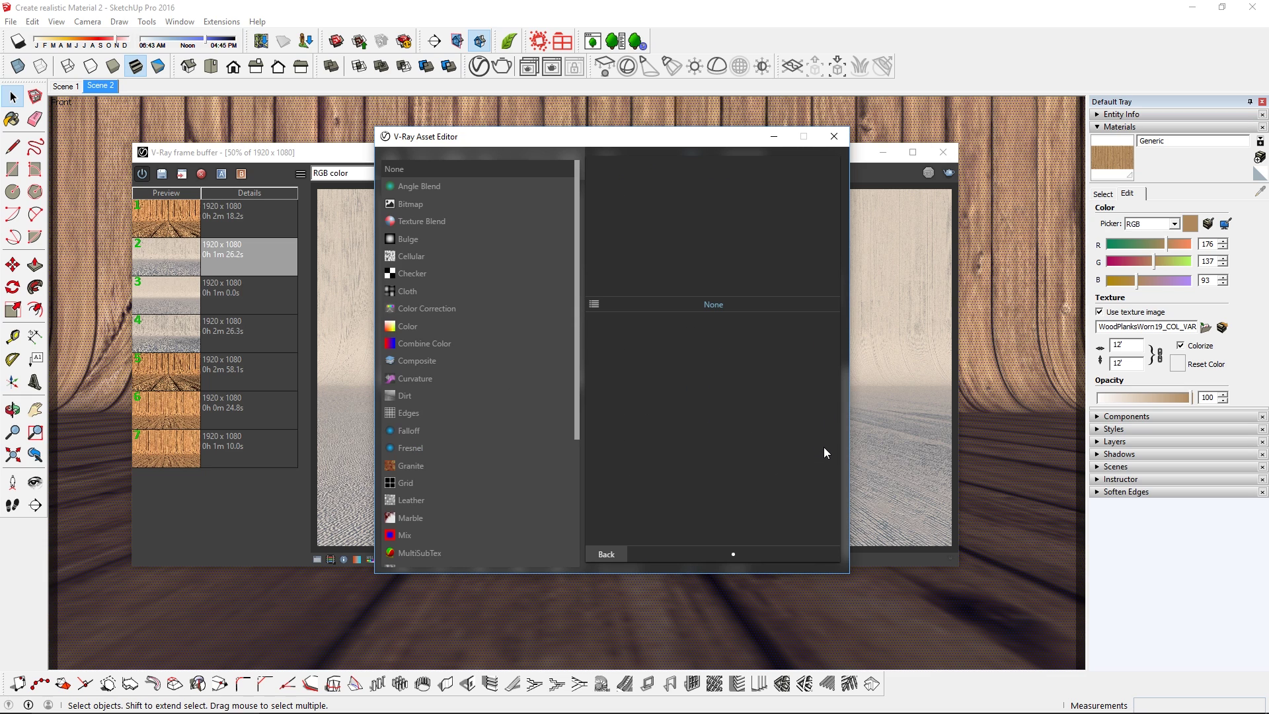
{"action": "left_click", "coordinate": [444, 202]}
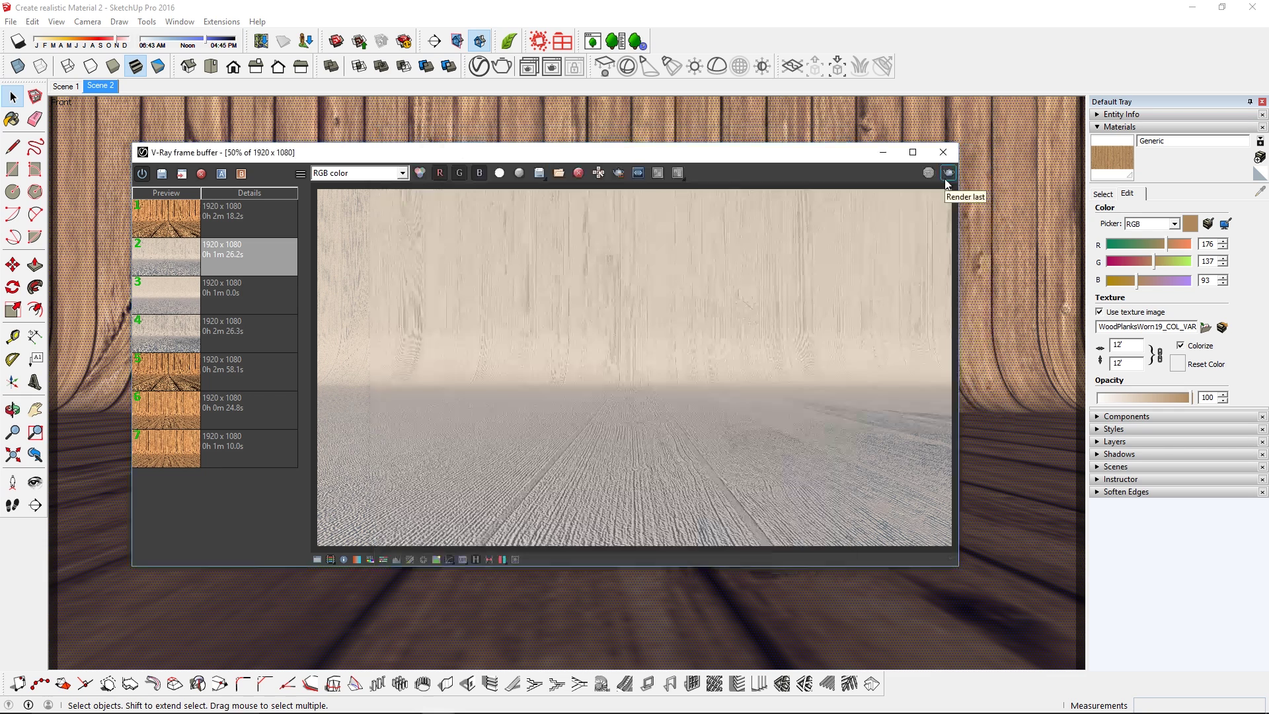
{"action": "left_click", "coordinate": [947, 173]}
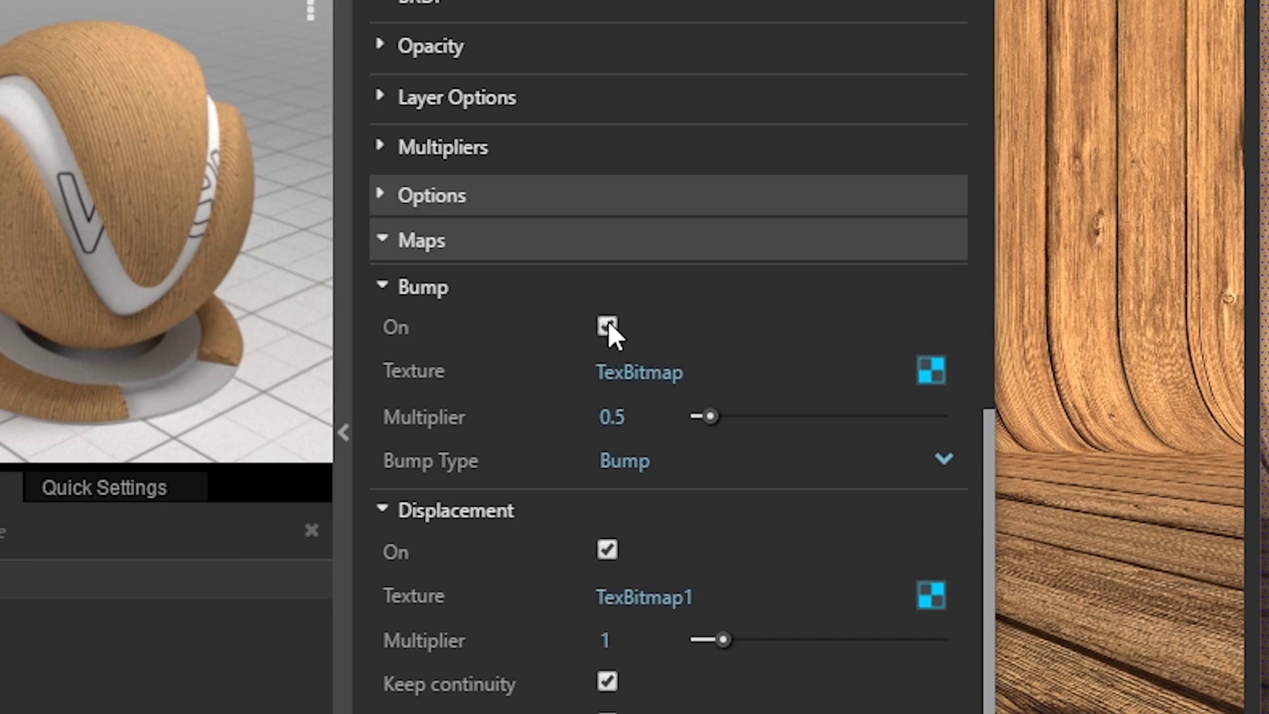
Step: Re-enable the wood diffuse texture and re-render the displaced backdrop in full colour
{"action": "left_click", "coordinate": [606, 326]}
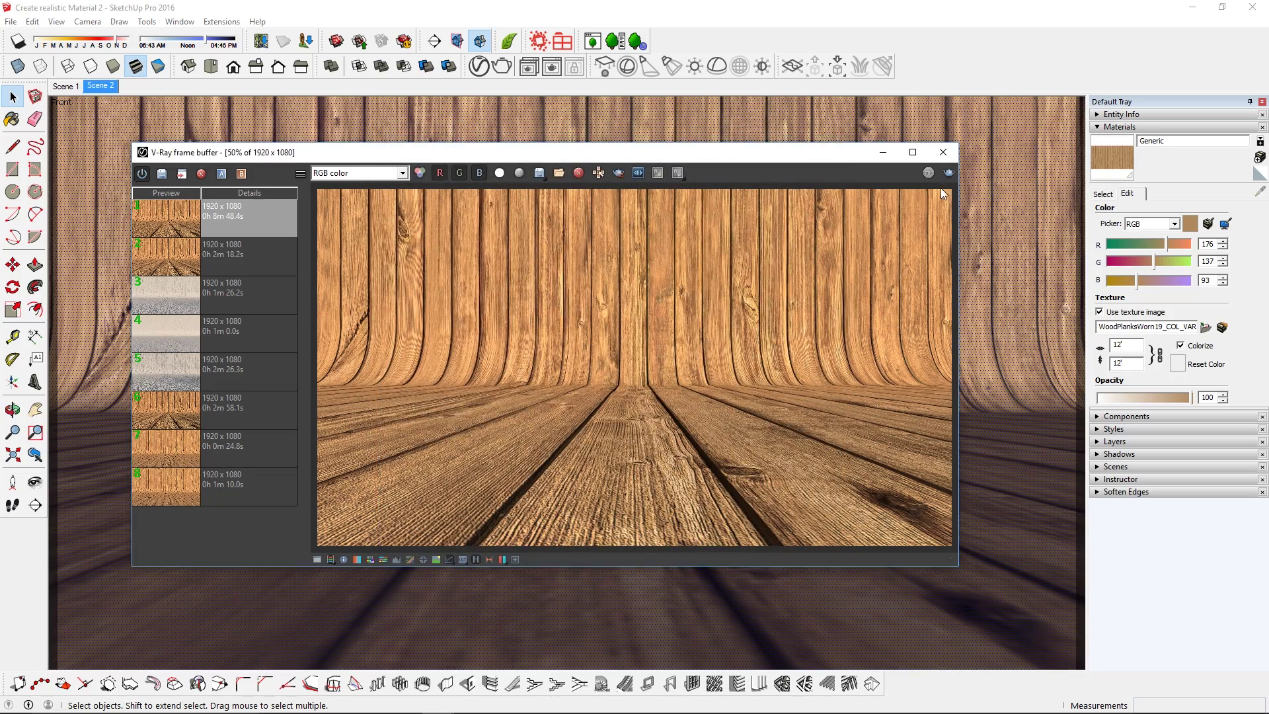
{"action": "left_click", "coordinate": [946, 173]}
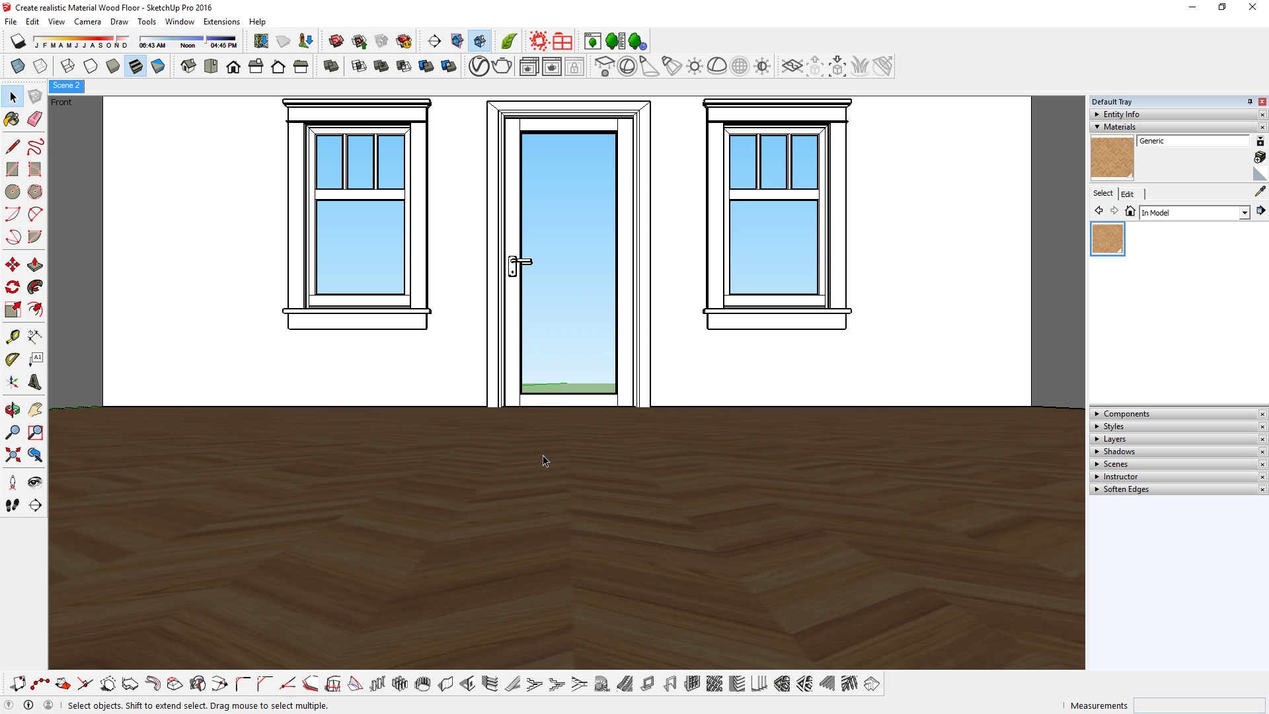
Step: Render the room and give the herringbone floor material a bitmap bump texture at multiplier 0.5
{"action": "left_click", "coordinate": [479, 66]}
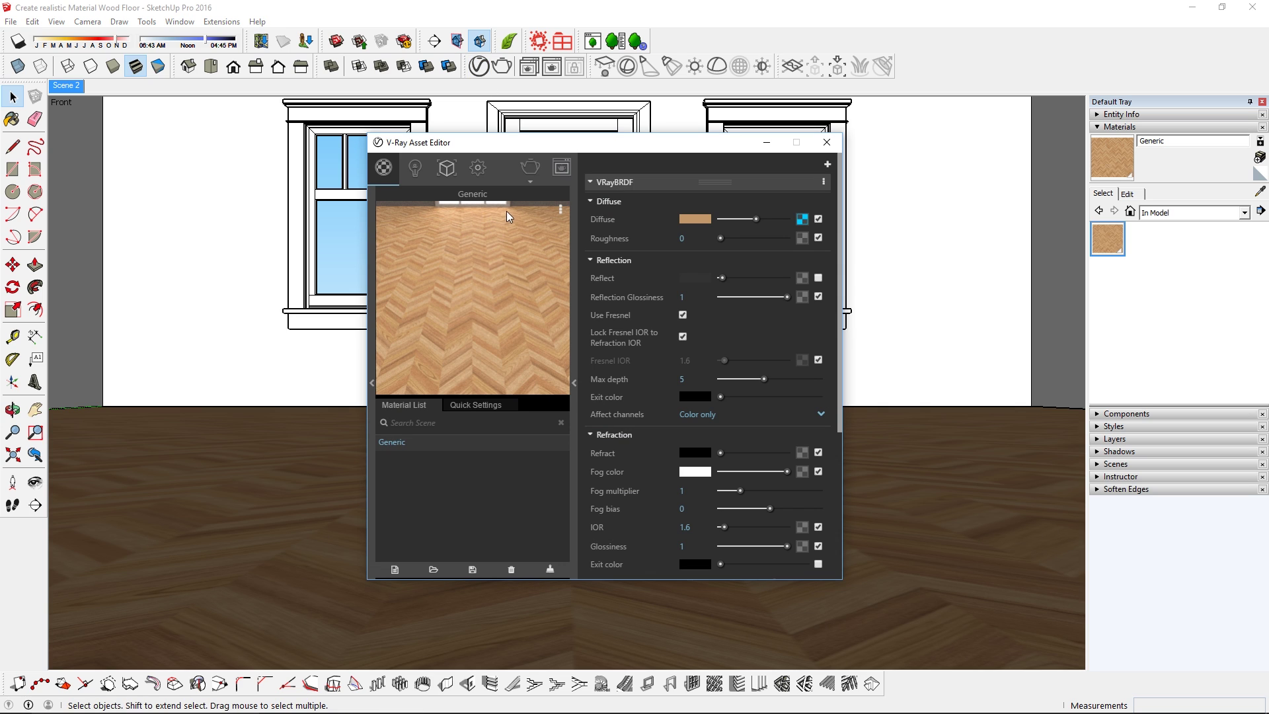
{"action": "left_click", "coordinate": [529, 167]}
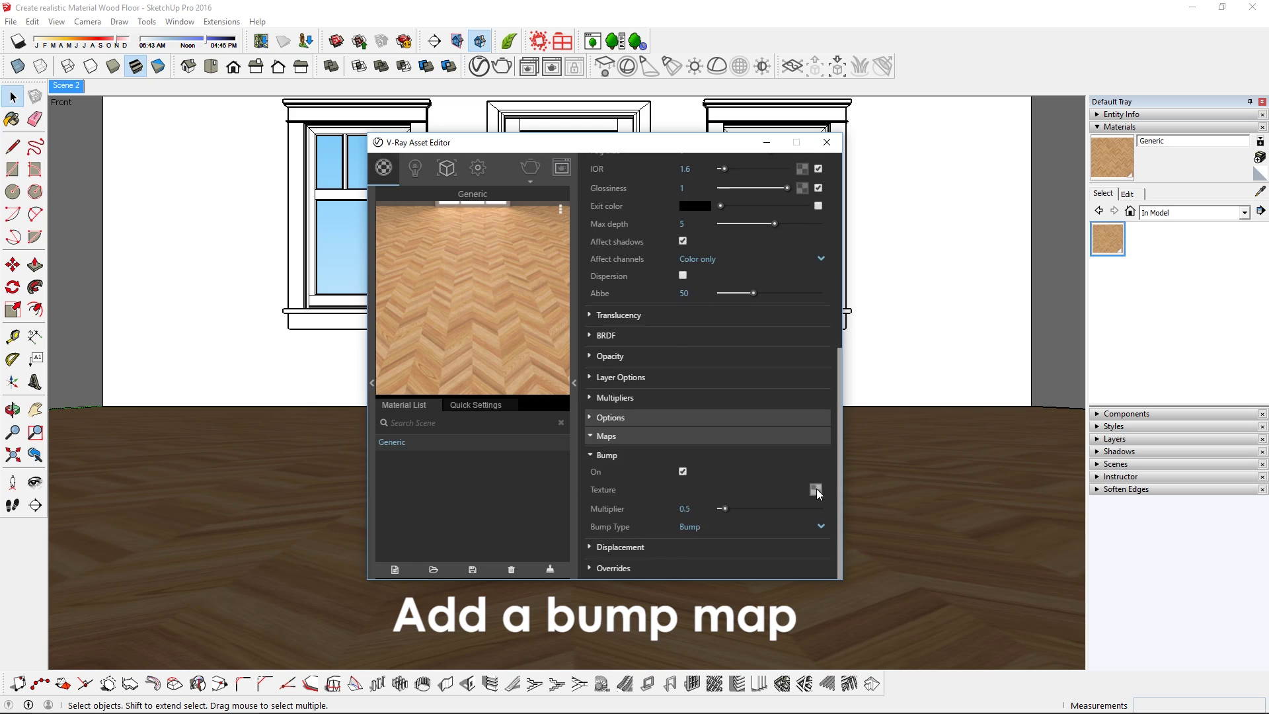
{"action": "left_click", "coordinate": [608, 561]}
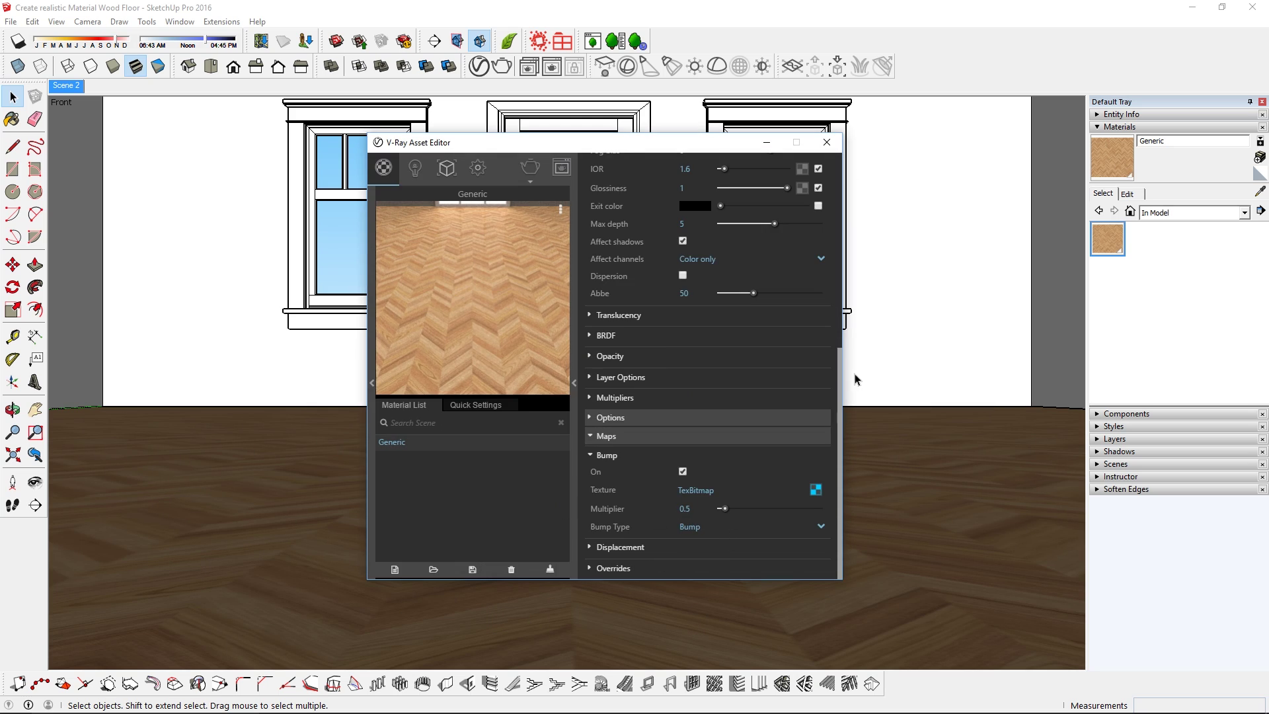
{"action": "left_click_drag", "start_coordinate": [838, 370], "coordinate": [857, 163]}
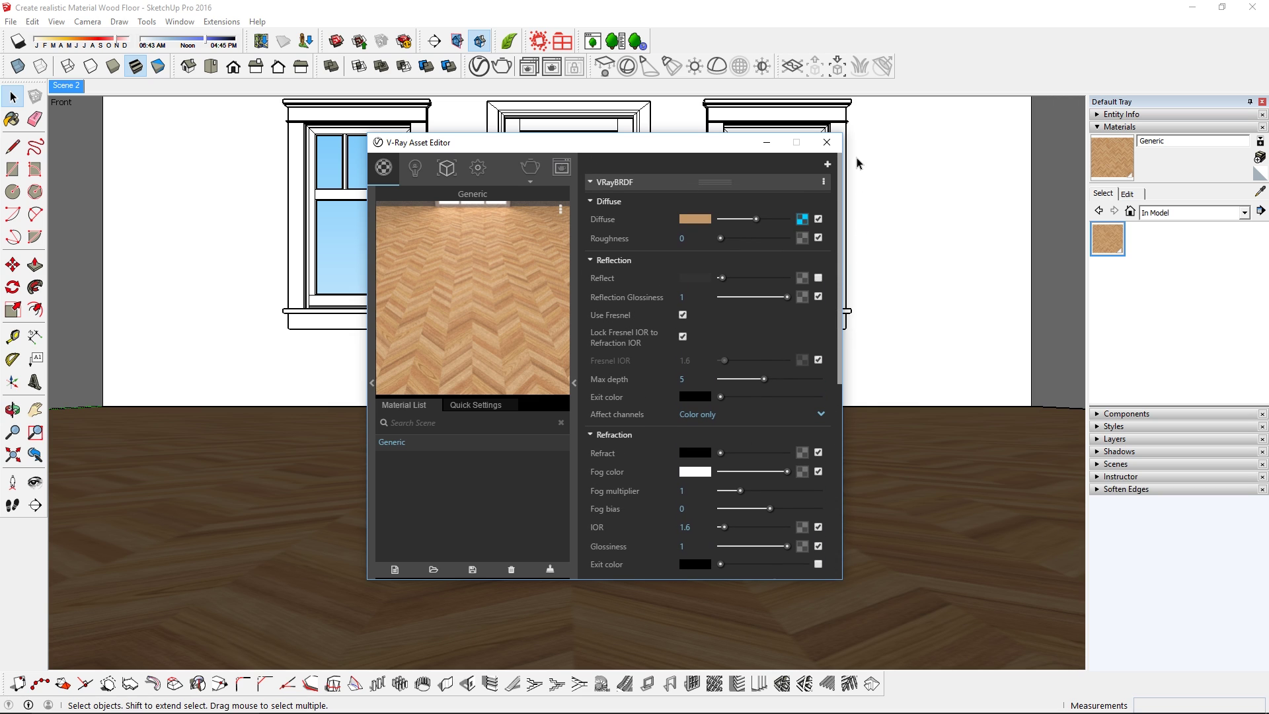
Step: Load a bitmap reflection map into the floor material's Reflect slot
{"action": "left_click", "coordinate": [803, 278]}
{"action": "left_click", "coordinate": [599, 560]}
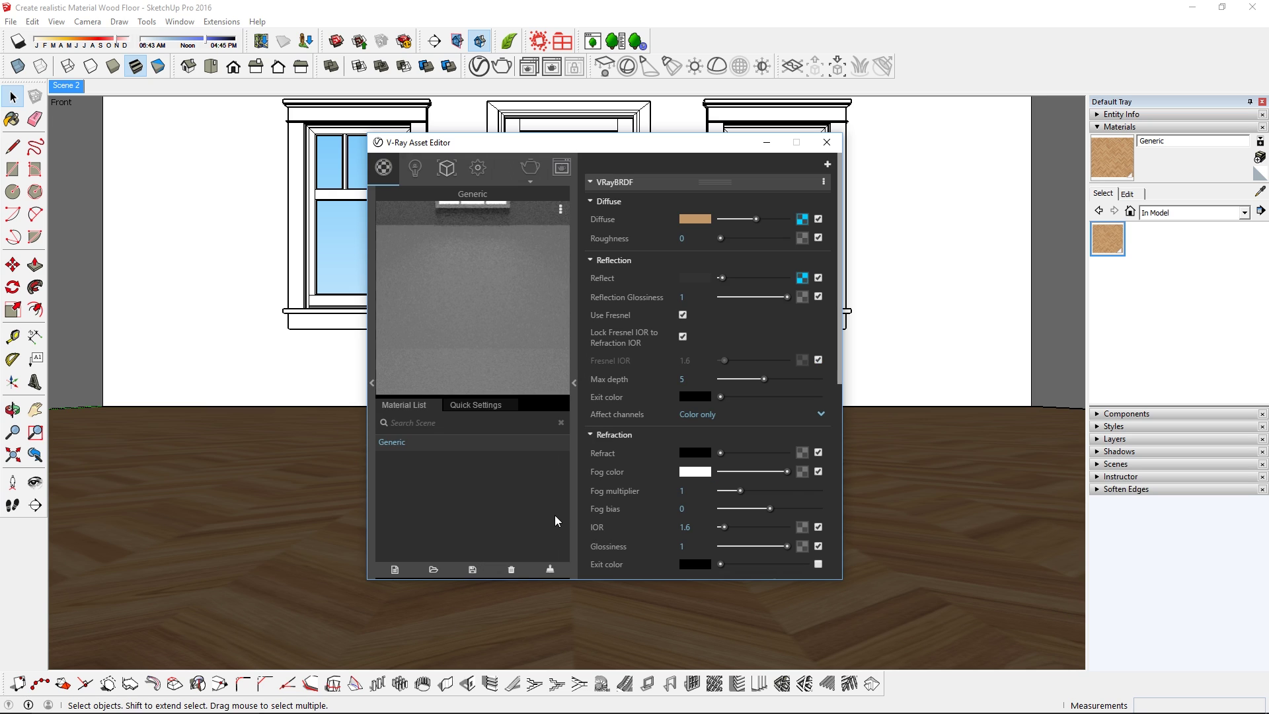